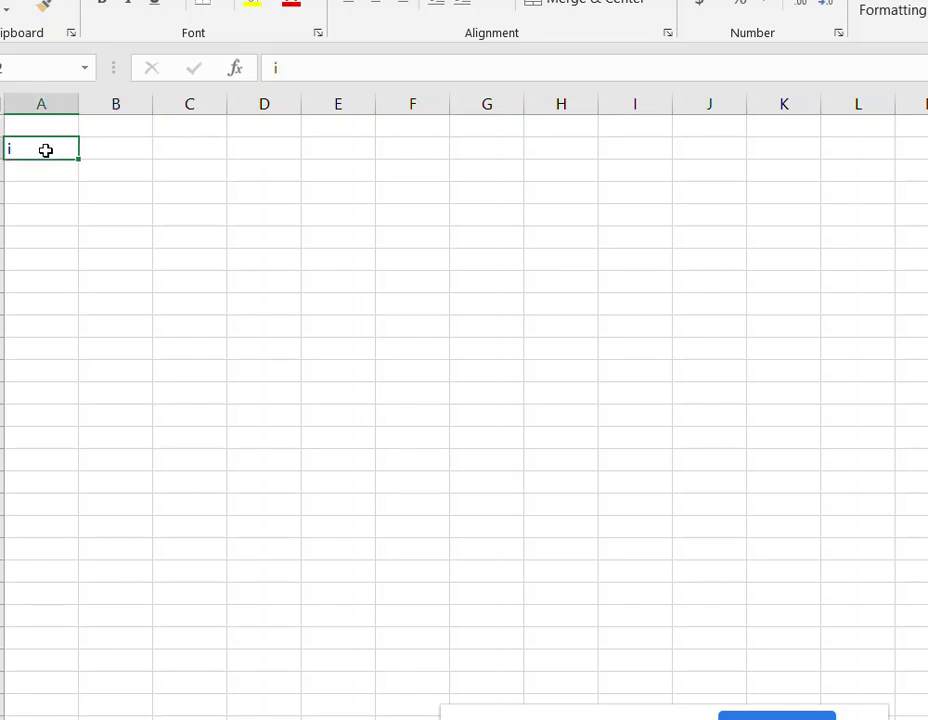
# Format the i label in cell A2 as bold with font size 22
pyautogui.click(135, 150)
pyautogui.click(52, 151)
pyautogui.click(102, 2)
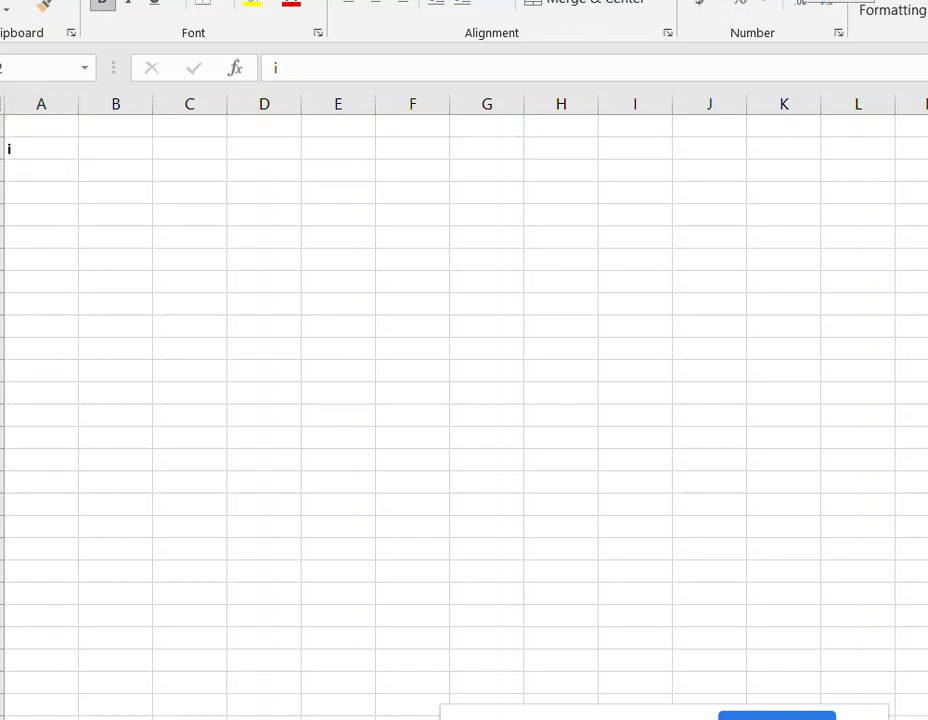
pyautogui.click(48, 157)
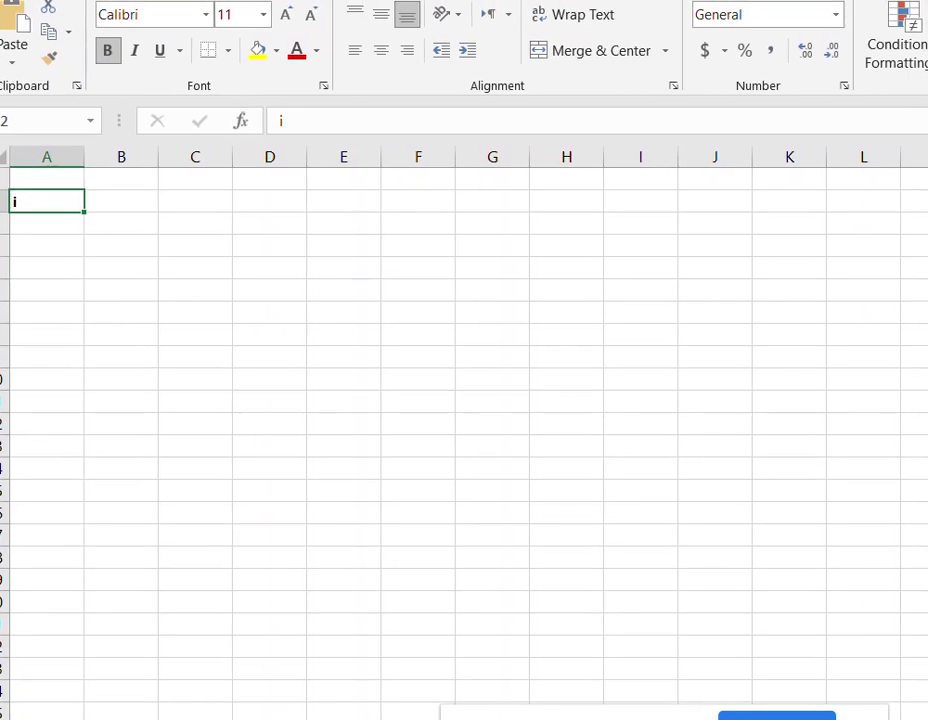
pyautogui.click(288, 15)
pyautogui.click(288, 15)
pyautogui.click(288, 15)
pyautogui.click(290, 15)
pyautogui.click(290, 15)
pyautogui.click(290, 15)
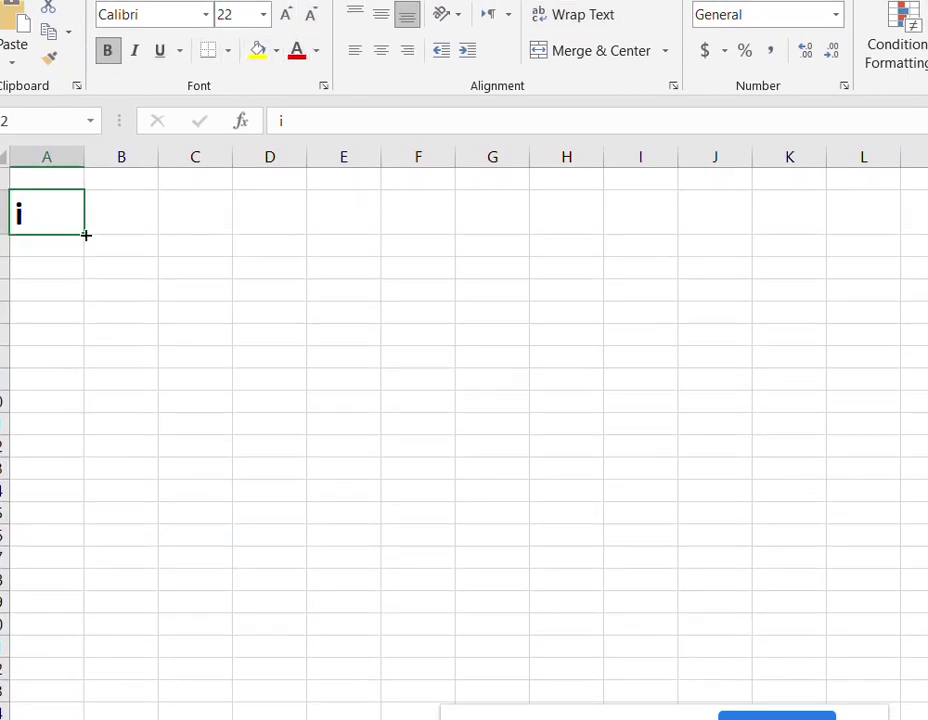
# Enter the interest rate 8% in cell B2 beside the i label
pyautogui.click(122, 224)
pyautogui.doubleClick(130, 220)
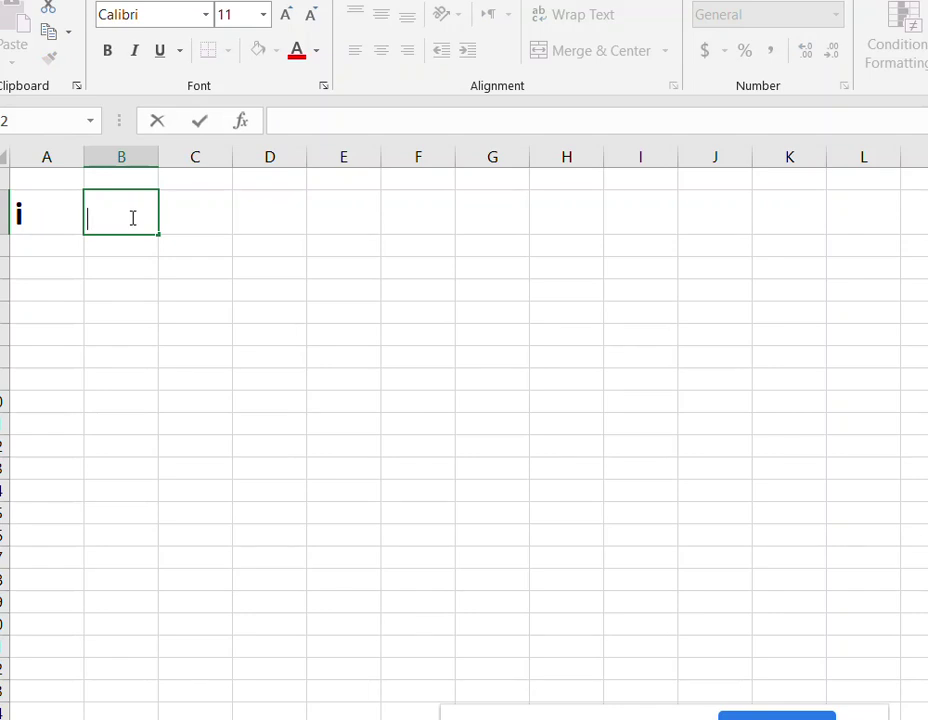
pyautogui.write('8%')
pyautogui.press('Return')
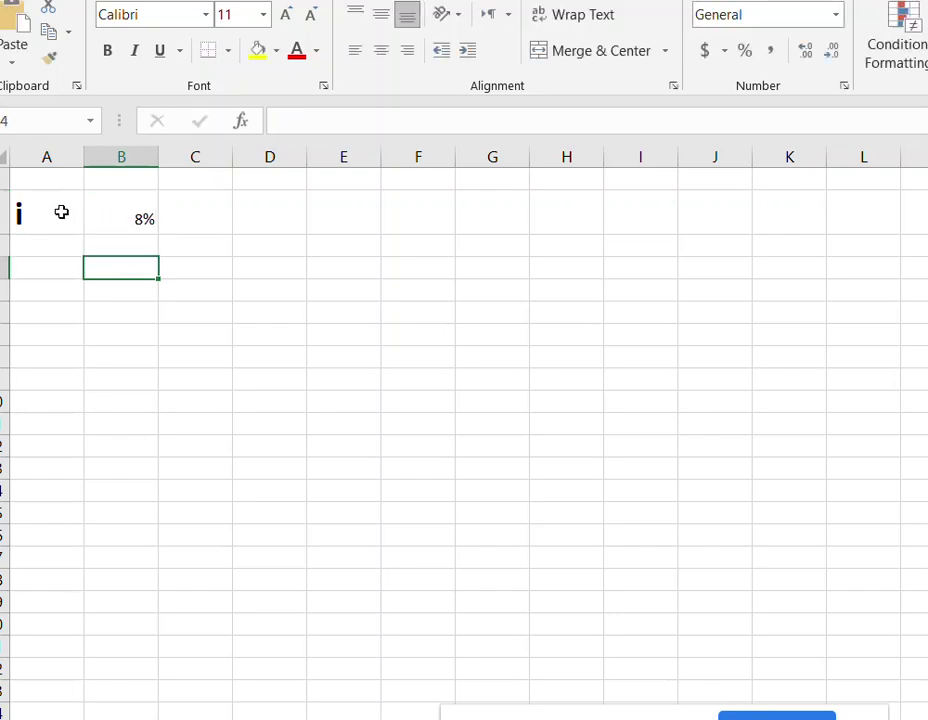
# Copy the formatting of cell A2 onto the block of cells extending across and down from it through row 12
pyautogui.click(62, 211)
pyautogui.click(50, 59)
pyautogui.moveTo(68, 197)
pyautogui.mouseDown()
pyautogui.moveTo(141, 255)
pyautogui.moveTo(157, 392)
pyautogui.moveTo(321, 460)
pyautogui.moveTo(367, 445)
pyautogui.mouseUp()
pyautogui.click(160, 404)
pyautogui.click(67, 261)
pyautogui.click(163, 208)
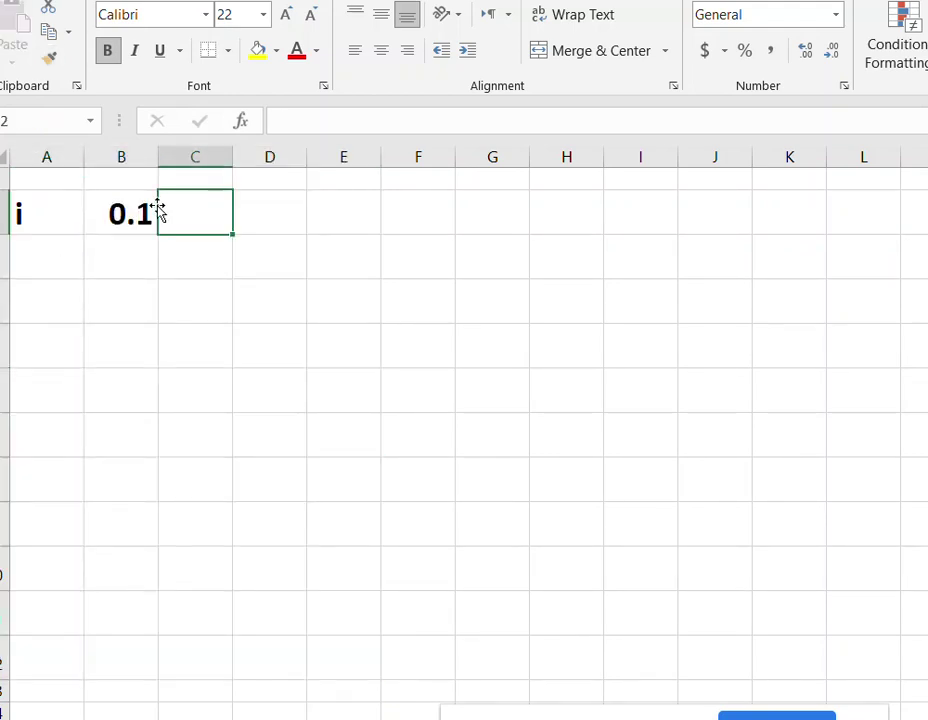
# Autofit column B to its contents so the rate in B2 displays in full
pyautogui.click(128, 221)
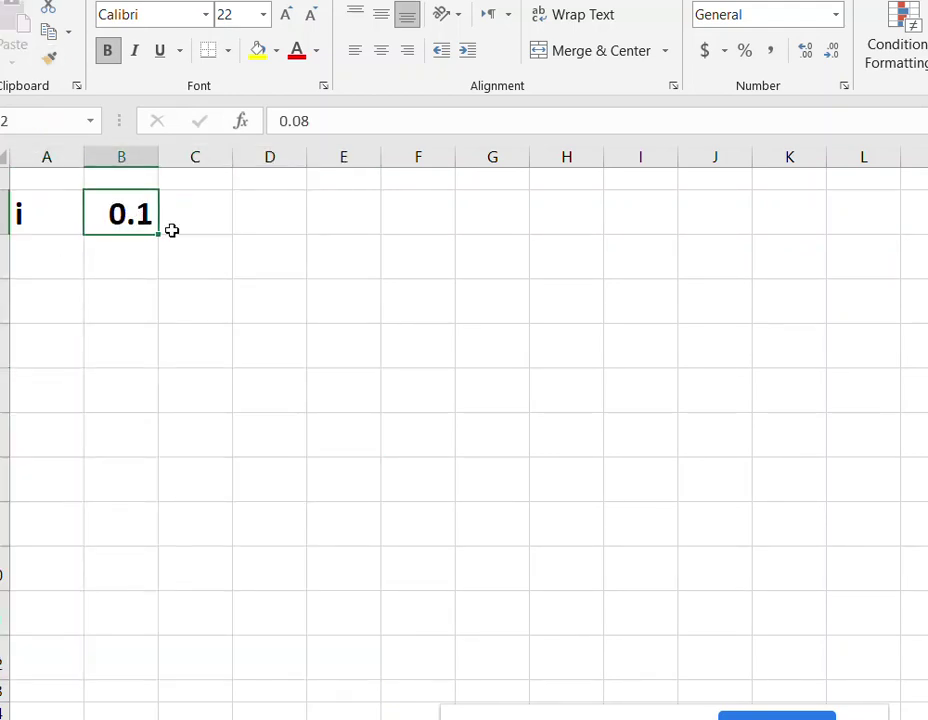
pyautogui.doubleClick(158, 157)
pyautogui.click(164, 288)
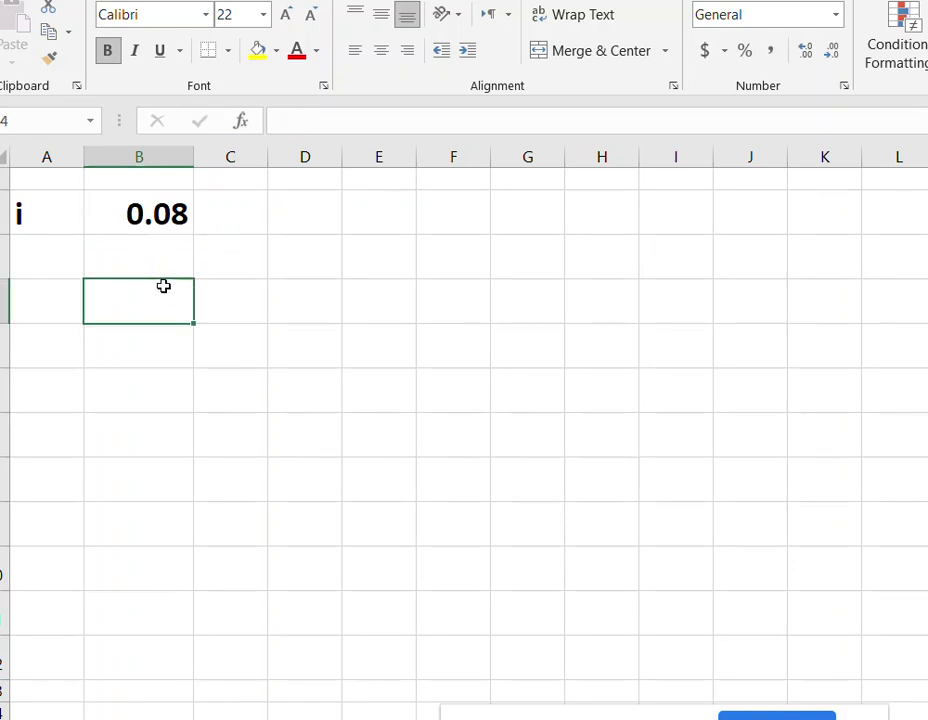
# Fill row 3 with the label n in A3, 10 in B3 and years in C3
pyautogui.click(56, 273)
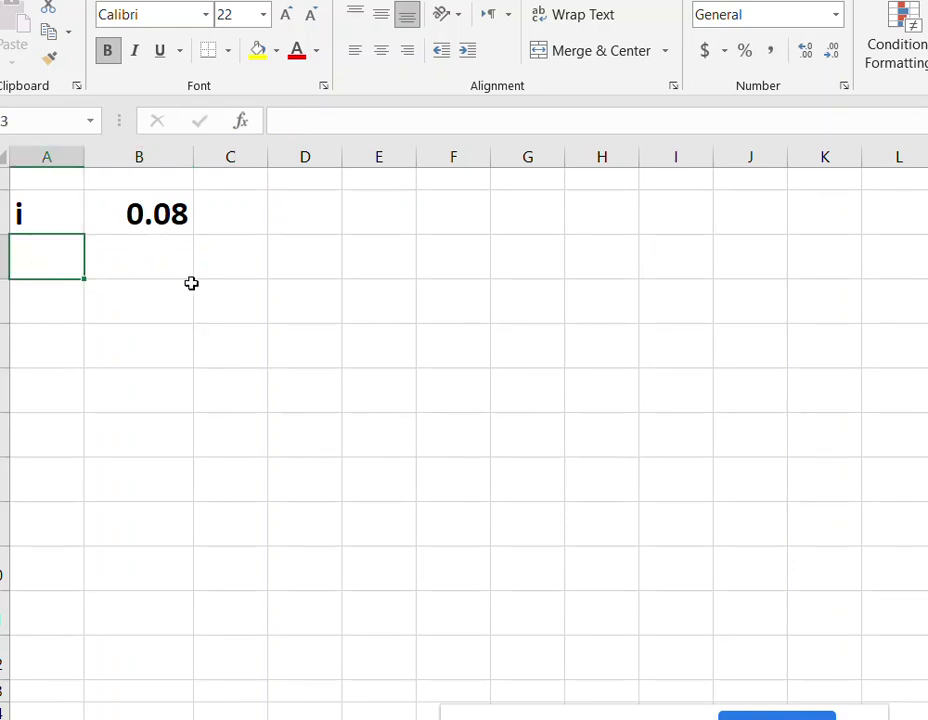
pyautogui.write('n')
pyautogui.click(162, 262)
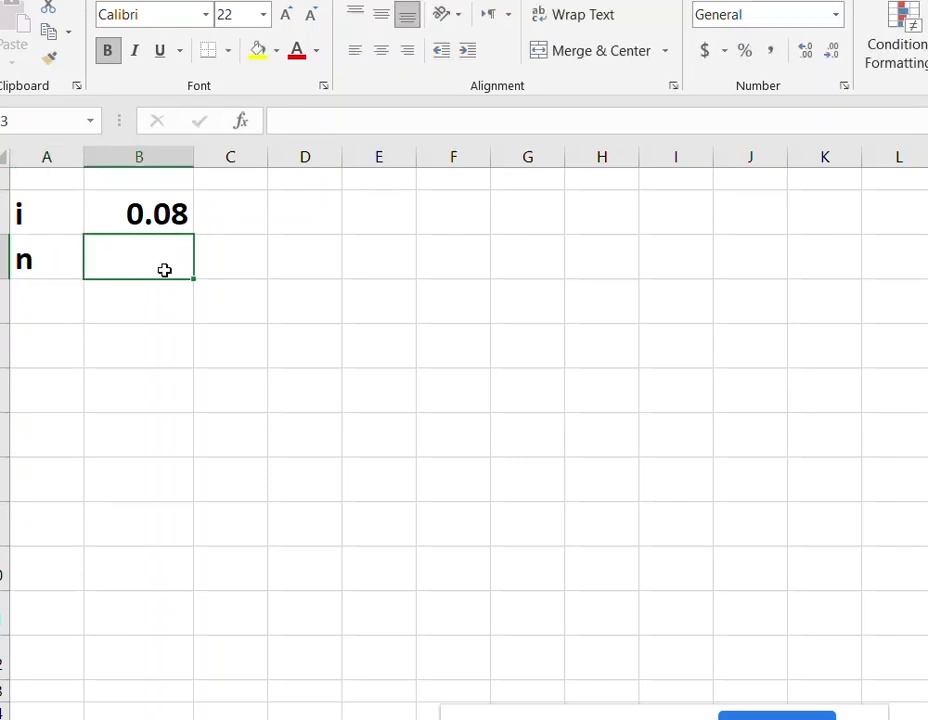
pyautogui.write('10')
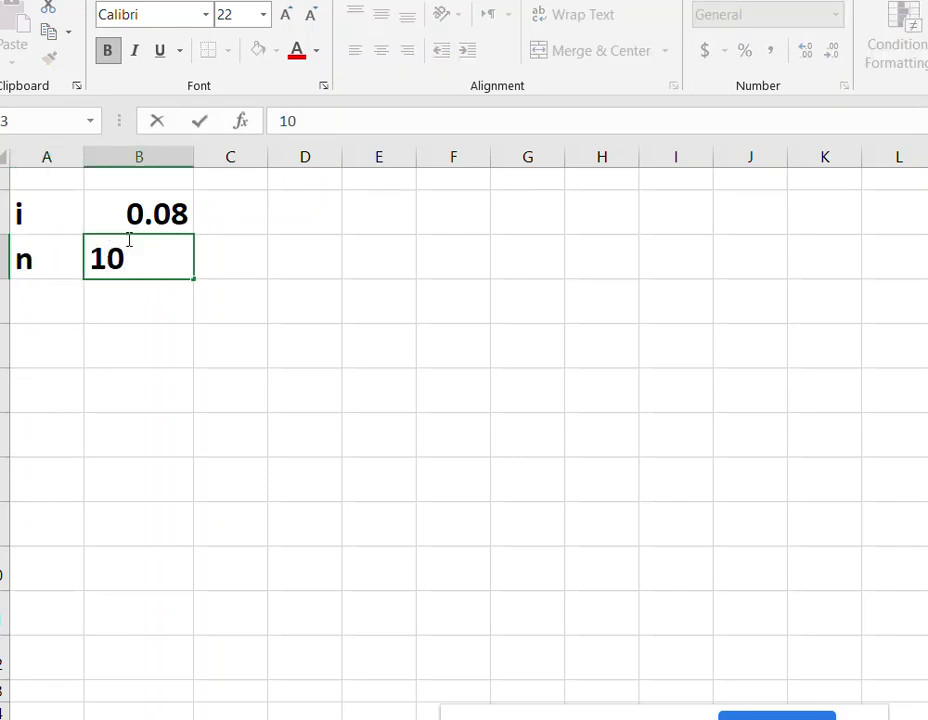
pyautogui.click(242, 259)
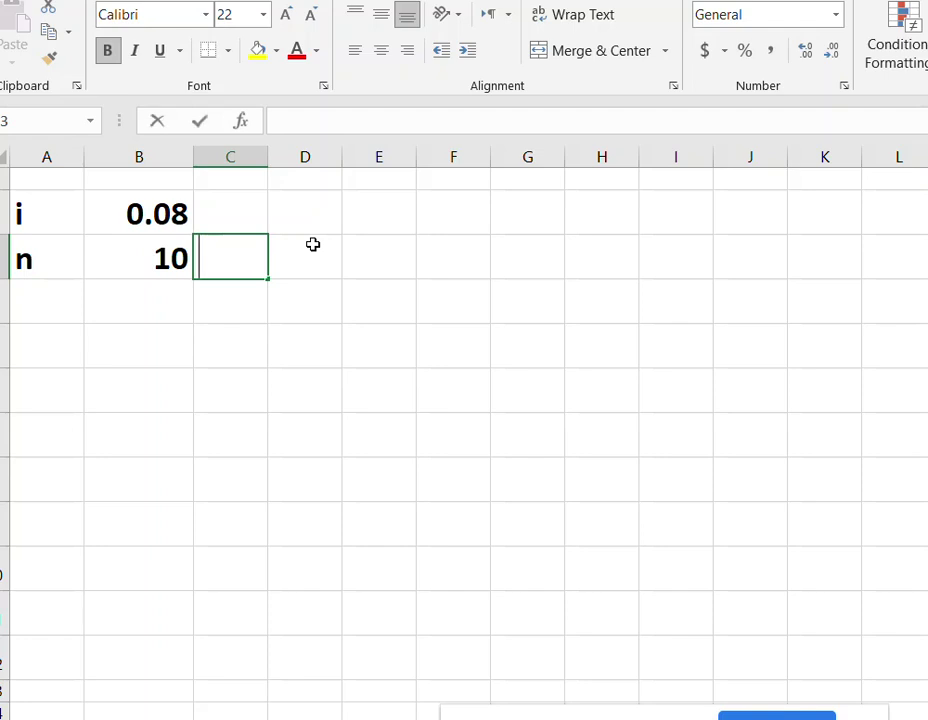
pyautogui.write('years')
# Widen column C and enter the description rate in cell C2
pyautogui.moveTo(255, 157); pyautogui.dragTo(307, 157)
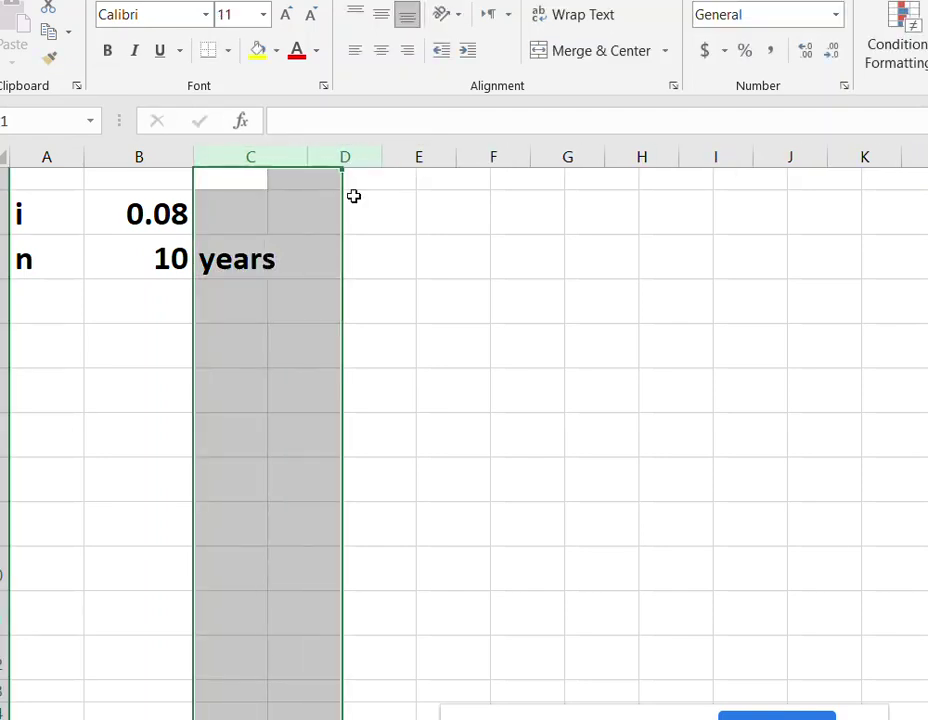
pyautogui.click(353, 196)
pyautogui.click(249, 187)
pyautogui.click(245, 208)
pyautogui.write('ra')
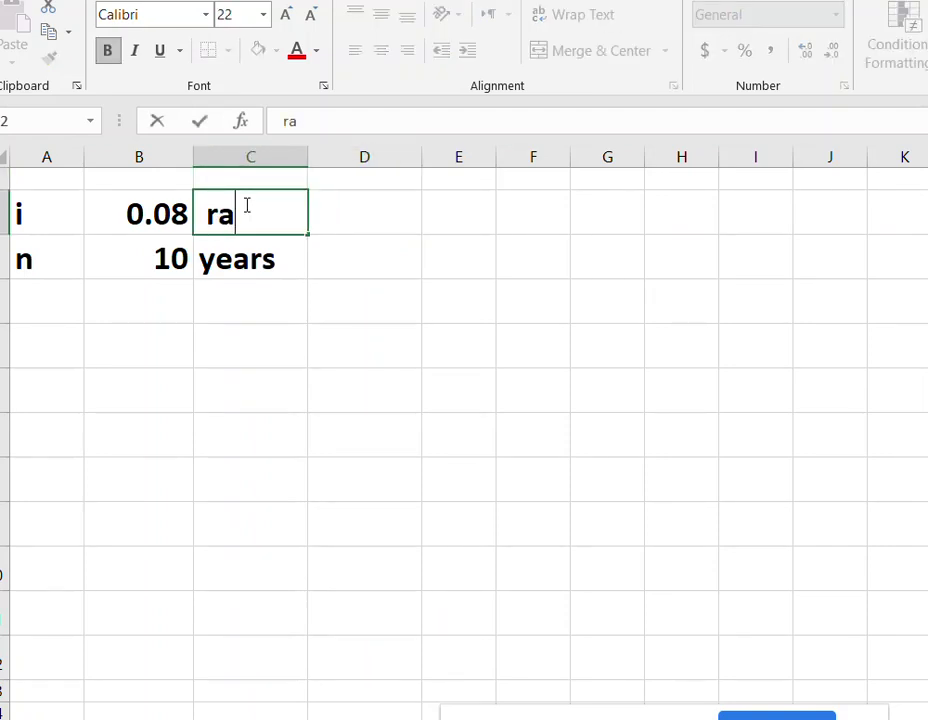
pyautogui.write('te')
pyautogui.press('Return')
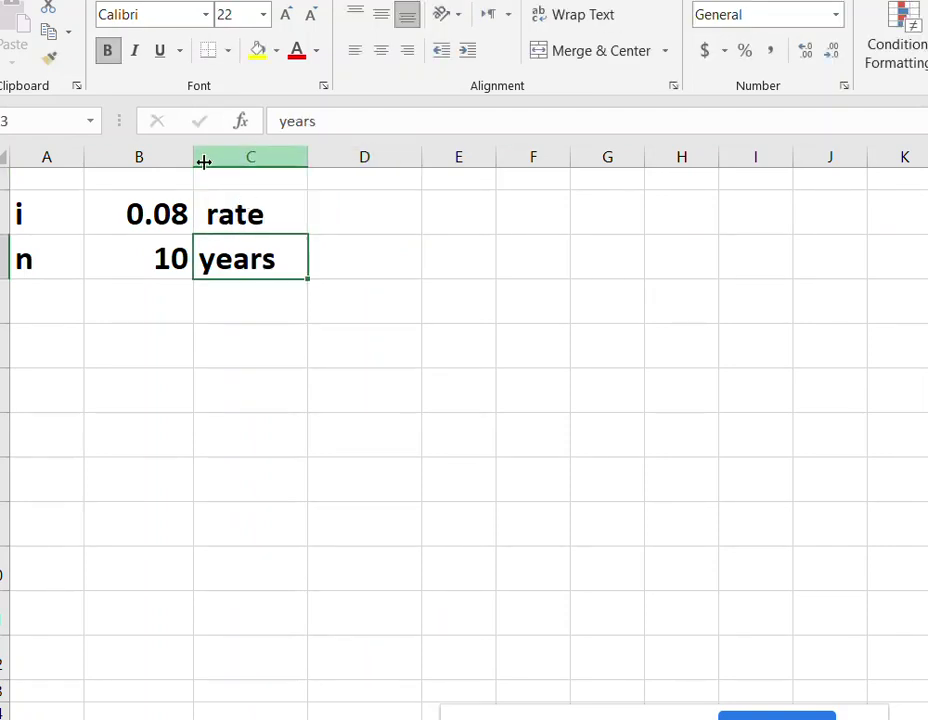
# Widen column B slightly and center the values in B2:B3 horizontally
pyautogui.moveTo(194, 158); pyautogui.dragTo(218, 160)
pyautogui.moveTo(190, 209); pyautogui.dragTo(182, 258)
pyautogui.click(381, 50)
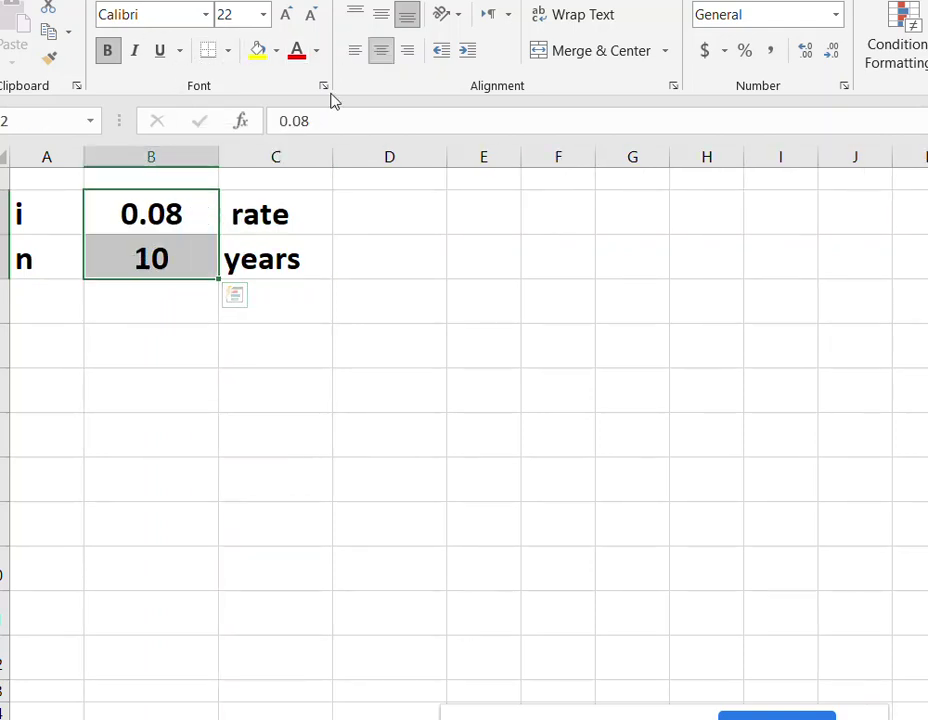
# Enter the label P in cell A4 and the principal 5000 in cell B4
pyautogui.click(68, 302)
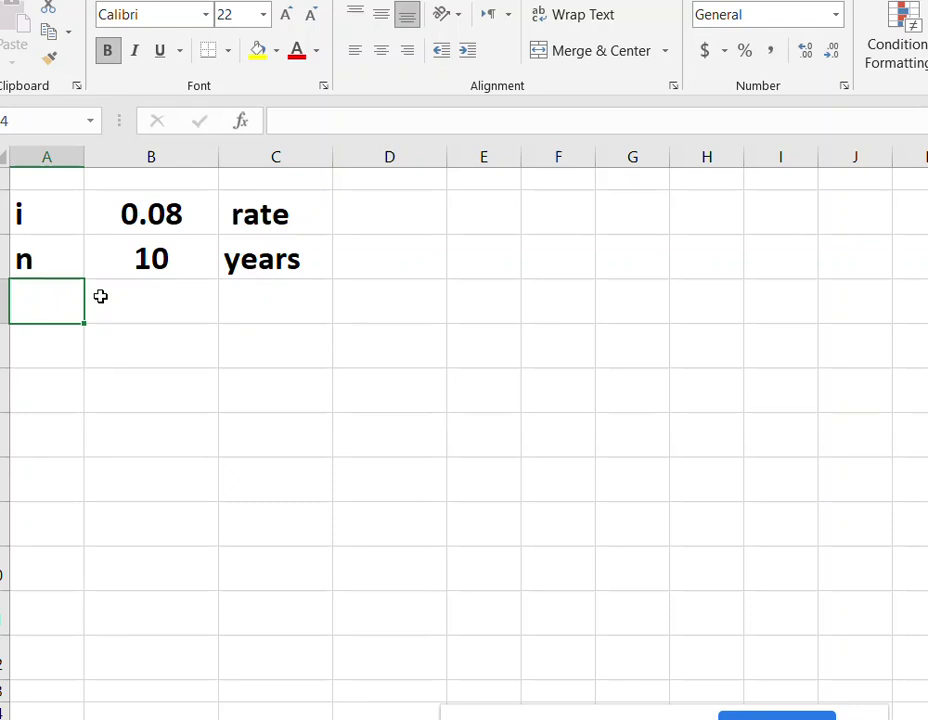
pyautogui.write('P')
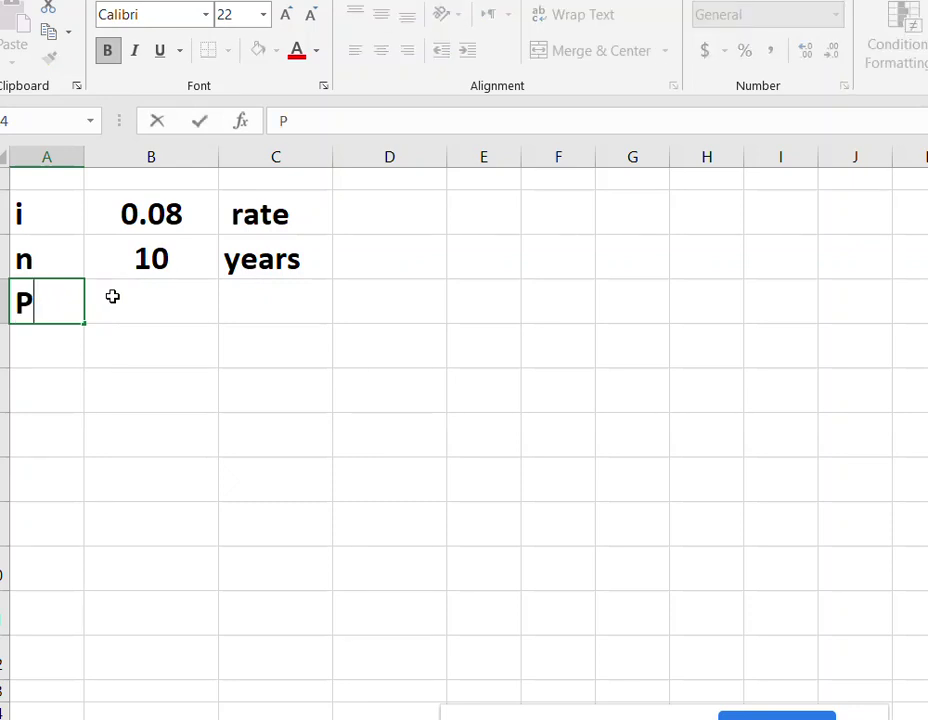
pyautogui.press('Tab')
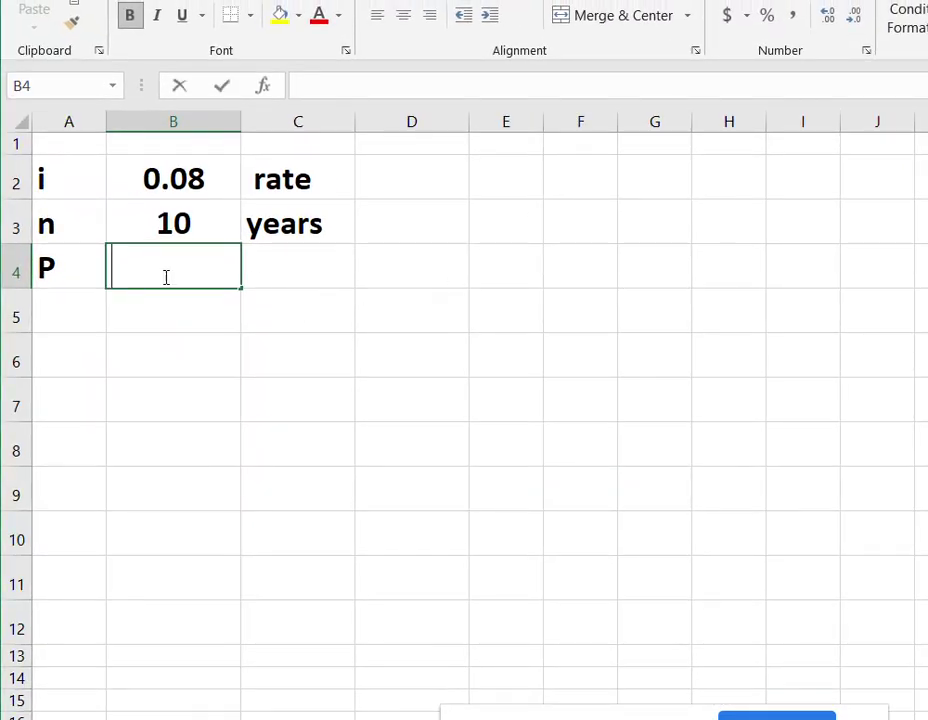
pyautogui.doubleClick(172, 275)
pyautogui.write('5000')
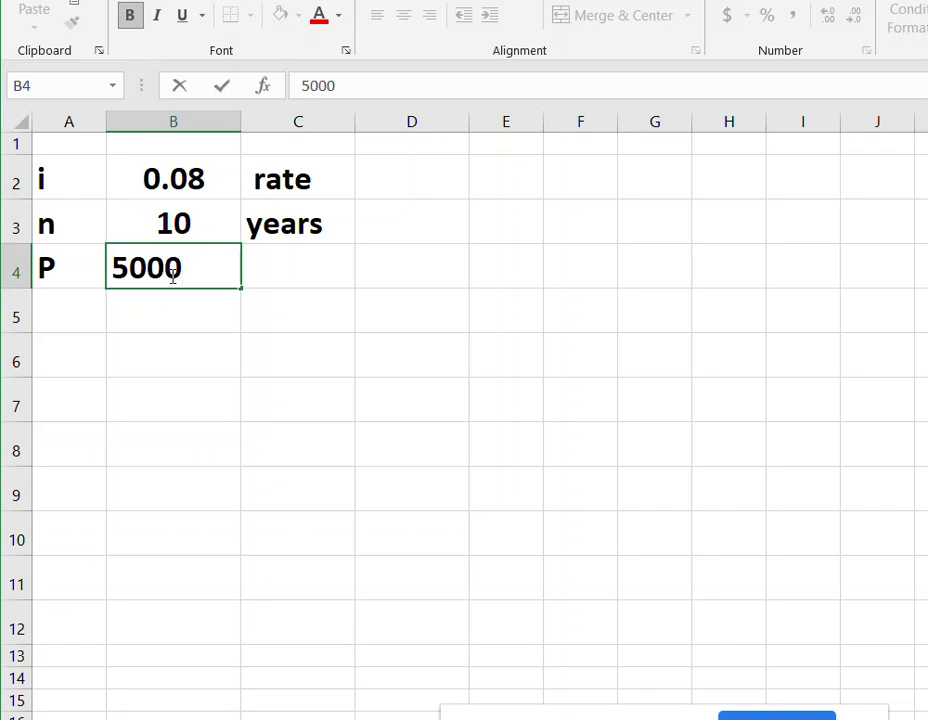
pyautogui.click(336, 338)
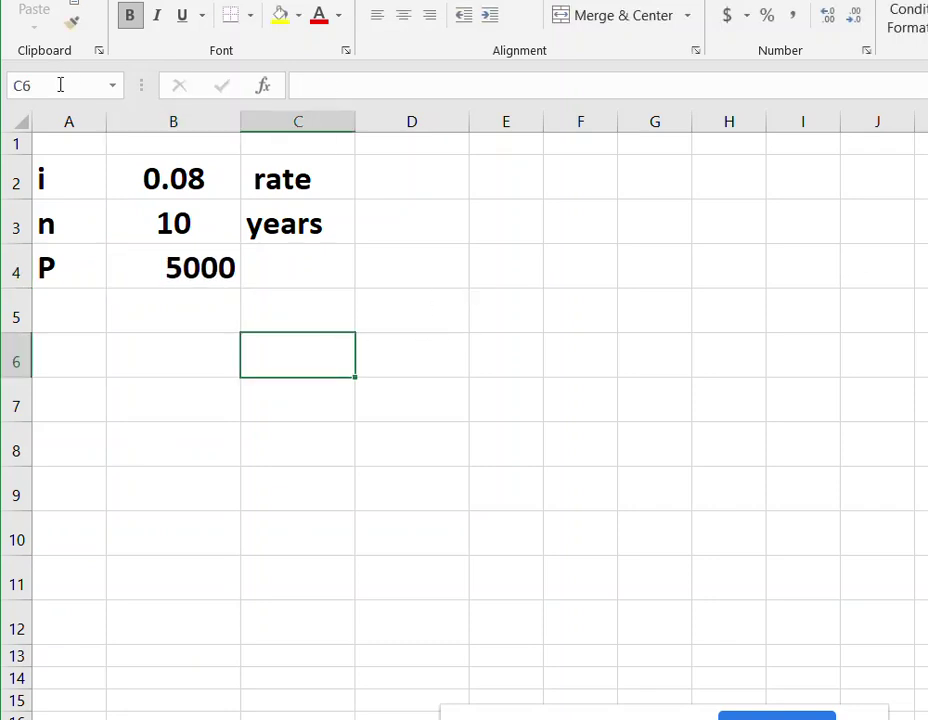
# Enter the label F= in cell A5 and a question mark in cell B5 as the unknown
pyautogui.click(98, 327)
pyautogui.write('F=')
pyautogui.click(164, 311)
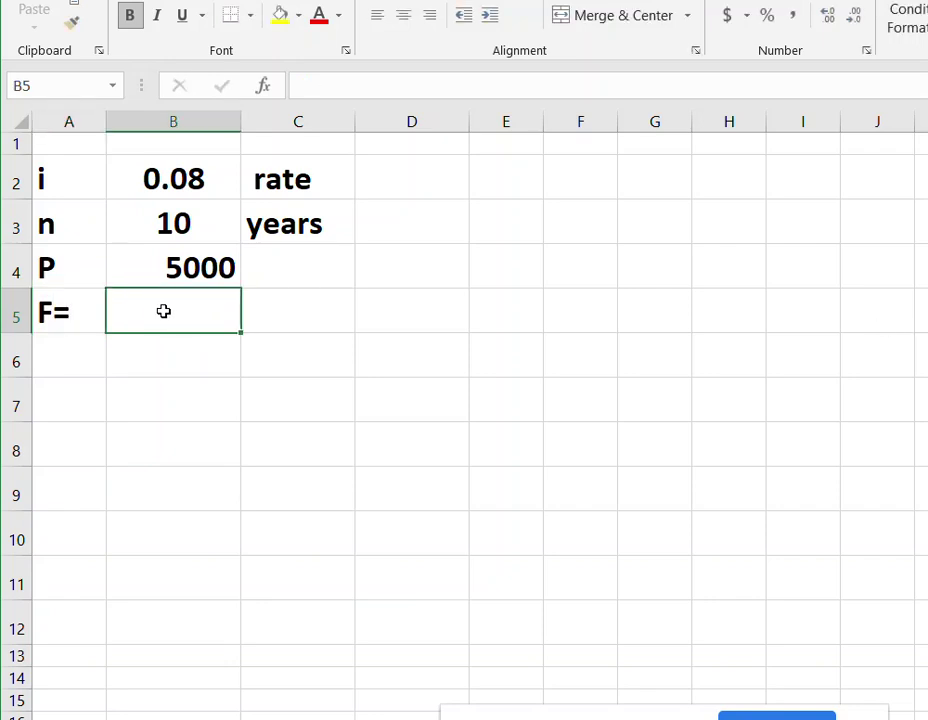
pyautogui.write('?')
pyautogui.click(178, 398)
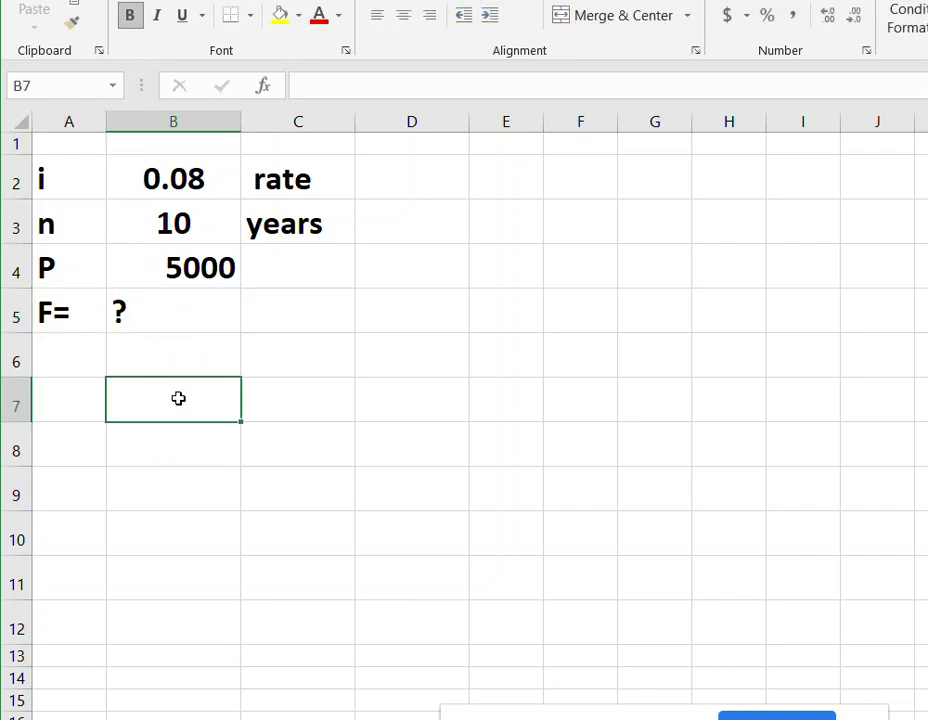
# Enter the label F in cell C6 for the future value result
pyautogui.click(205, 360)
pyautogui.click(326, 358)
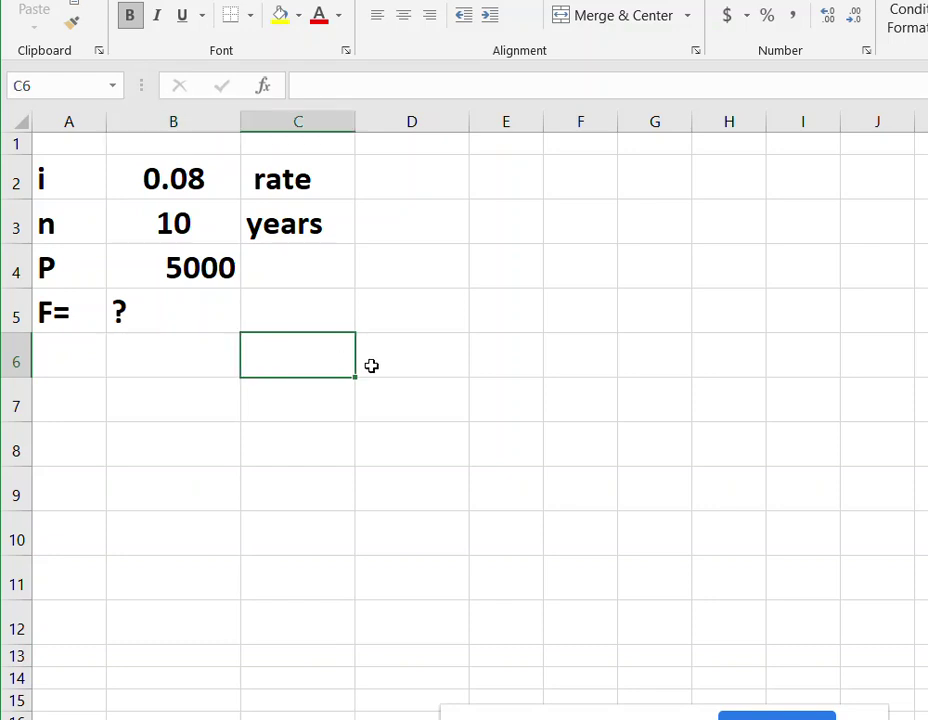
pyautogui.write('F')
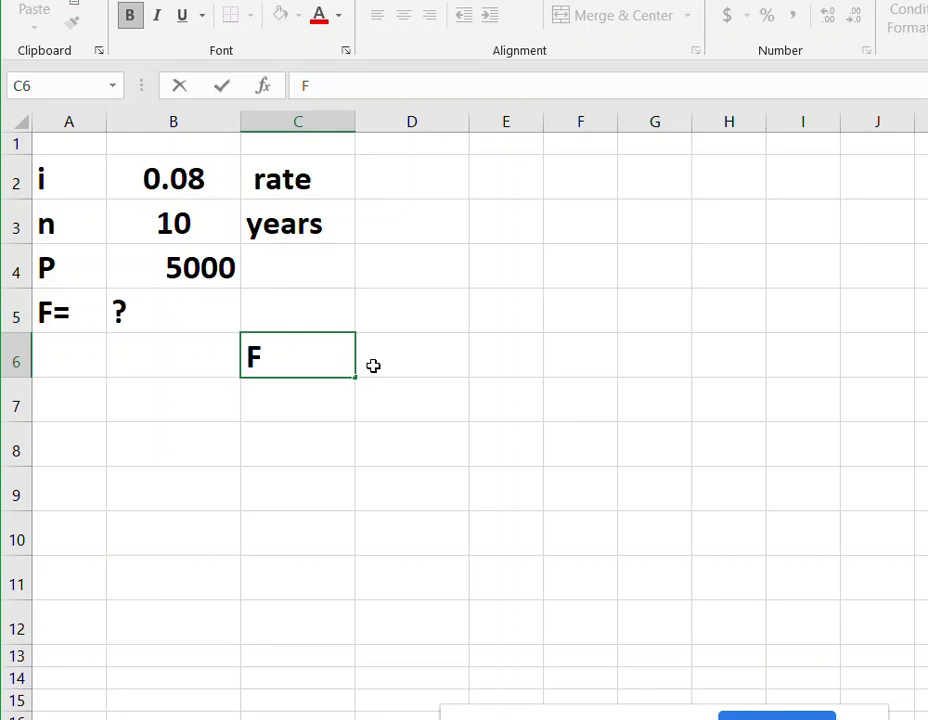
pyautogui.click(404, 356)
pyautogui.click(333, 354)
pyautogui.doubleClick(335, 353)
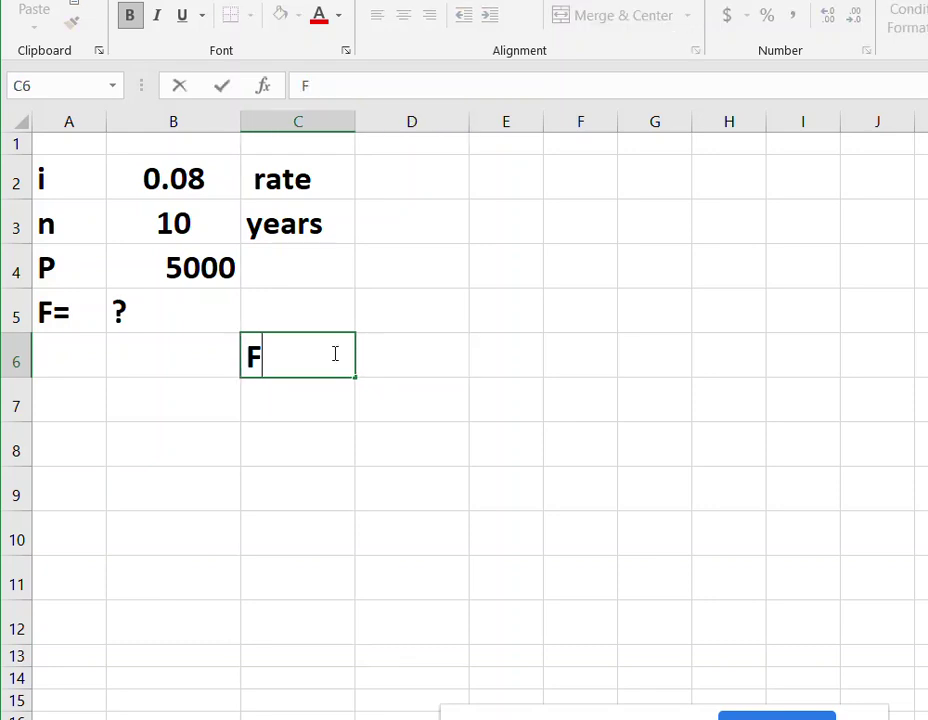
# Begin a future value formula in cell D6 with =fv(
pyautogui.click(400, 354)
pyautogui.click(365, 94)
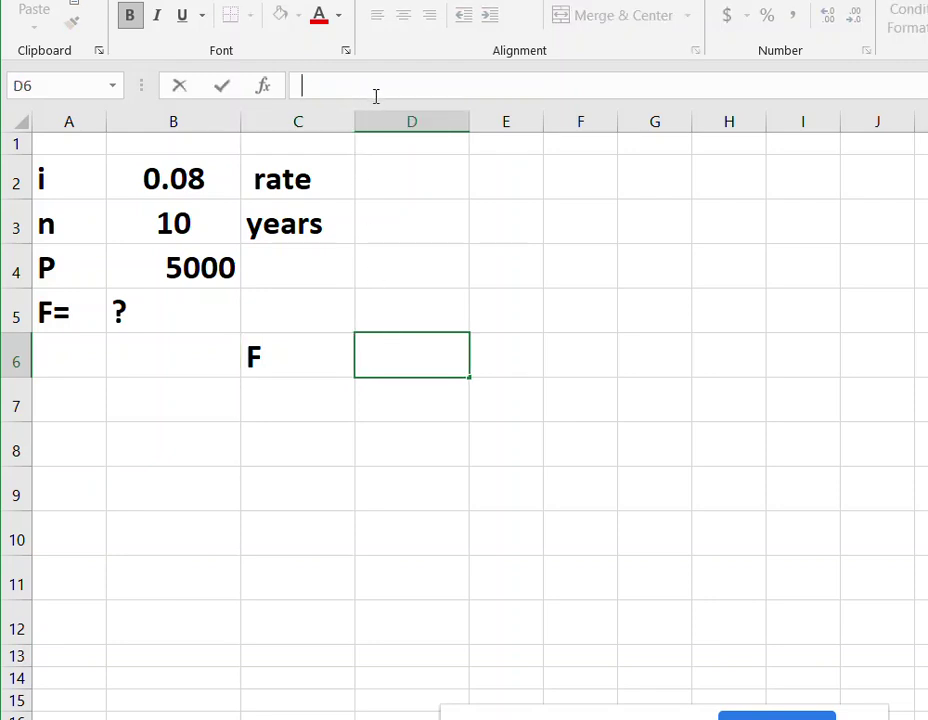
pyautogui.write('=')
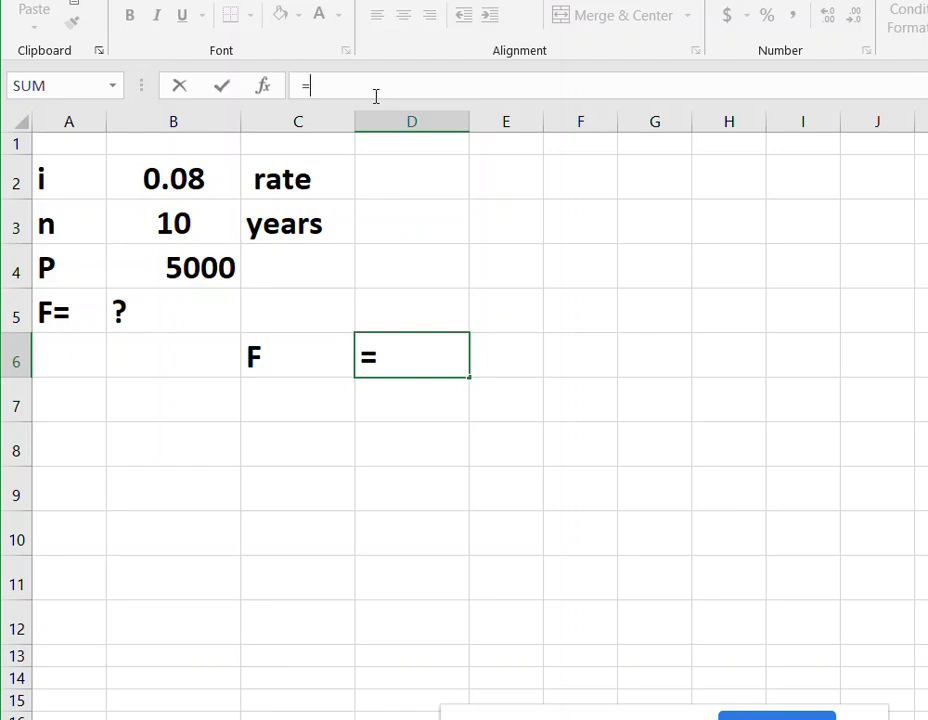
pyautogui.write('f')
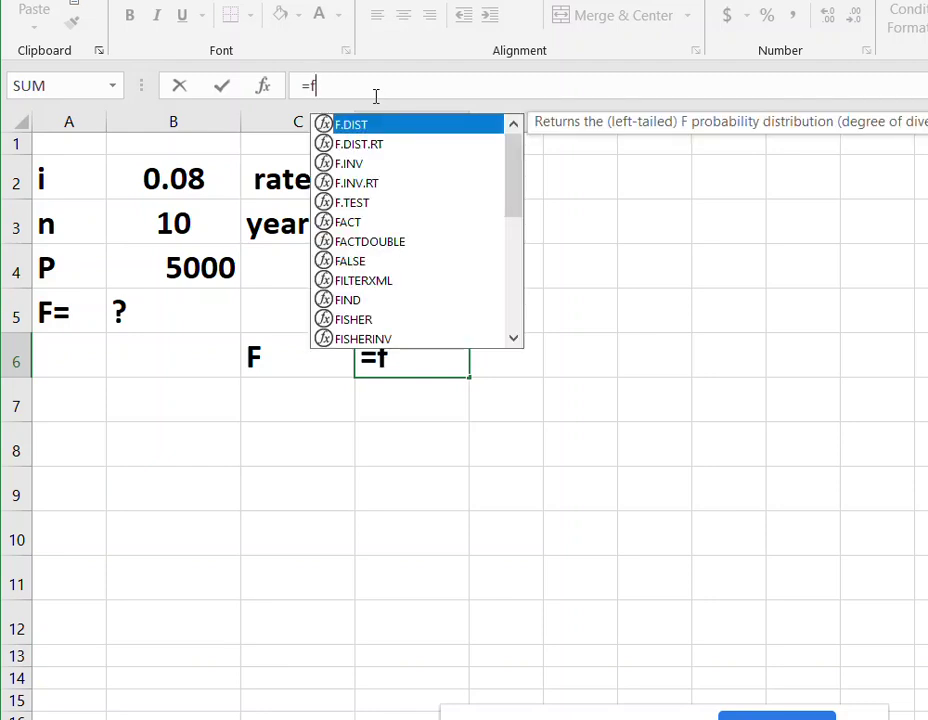
pyautogui.write('v')
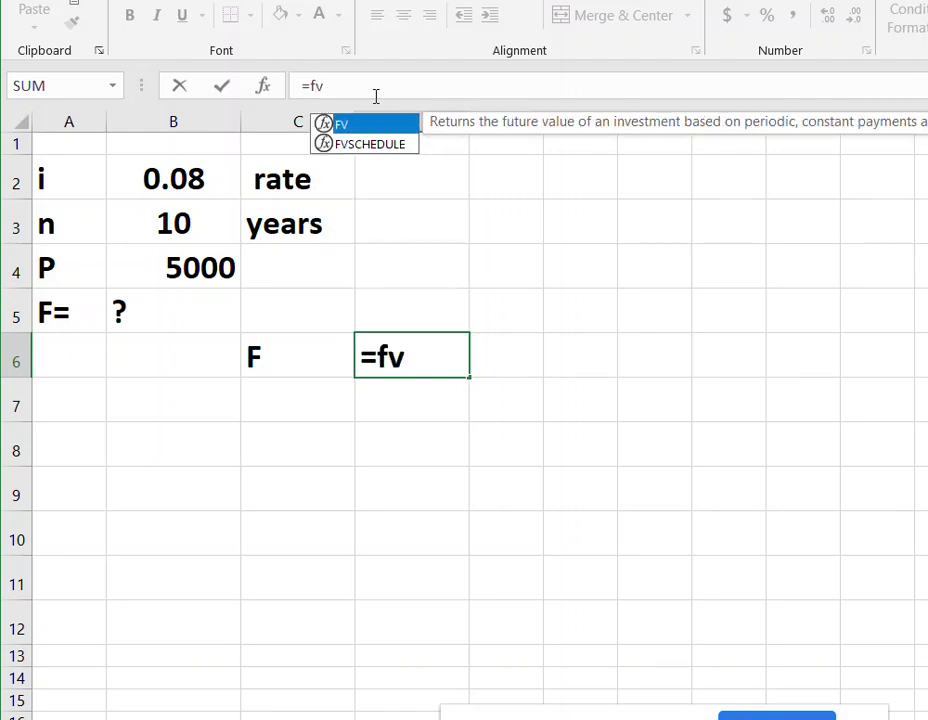
pyautogui.write('9')
pyautogui.press('BackSpace')
pyautogui.write('(')
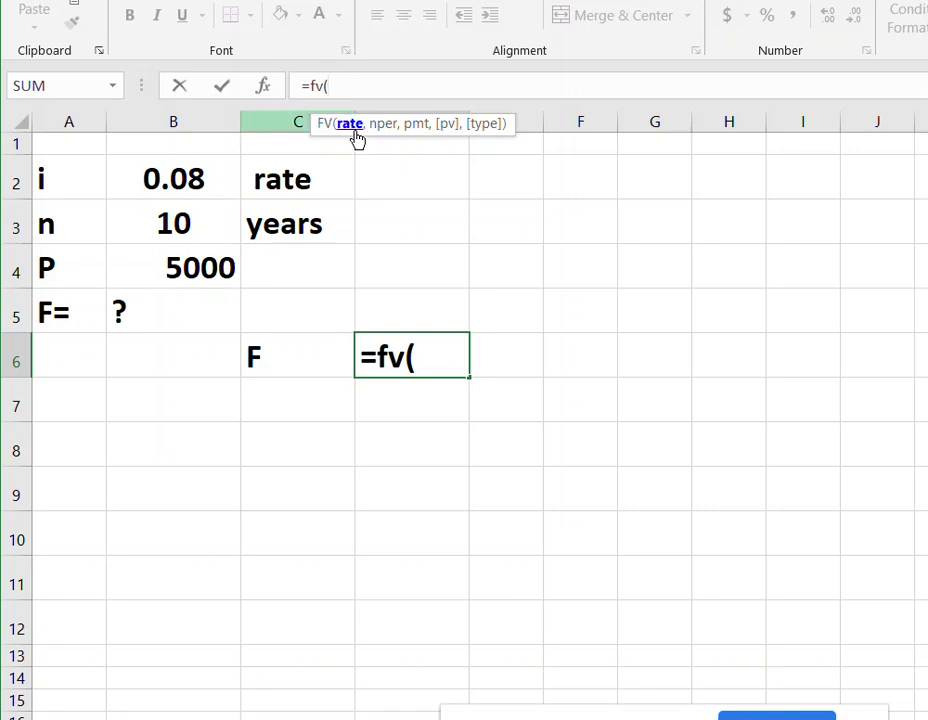
# Complete the FV formula in D6 with rate B2, periods B3, an empty payment and present value B4, and widen column D to fit
pyautogui.click(205, 176)
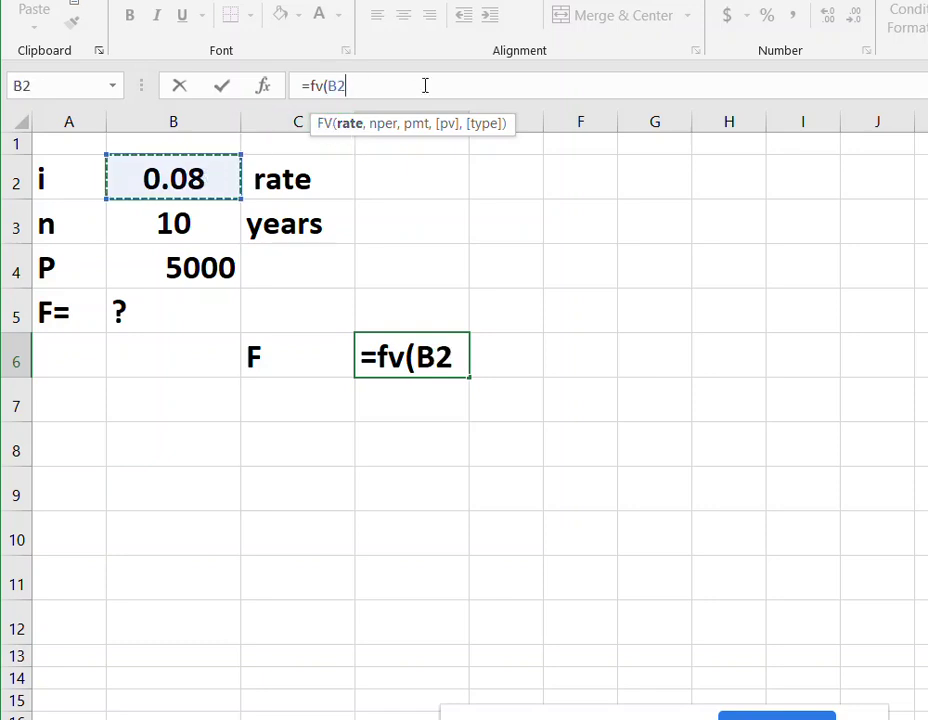
pyautogui.write(',')
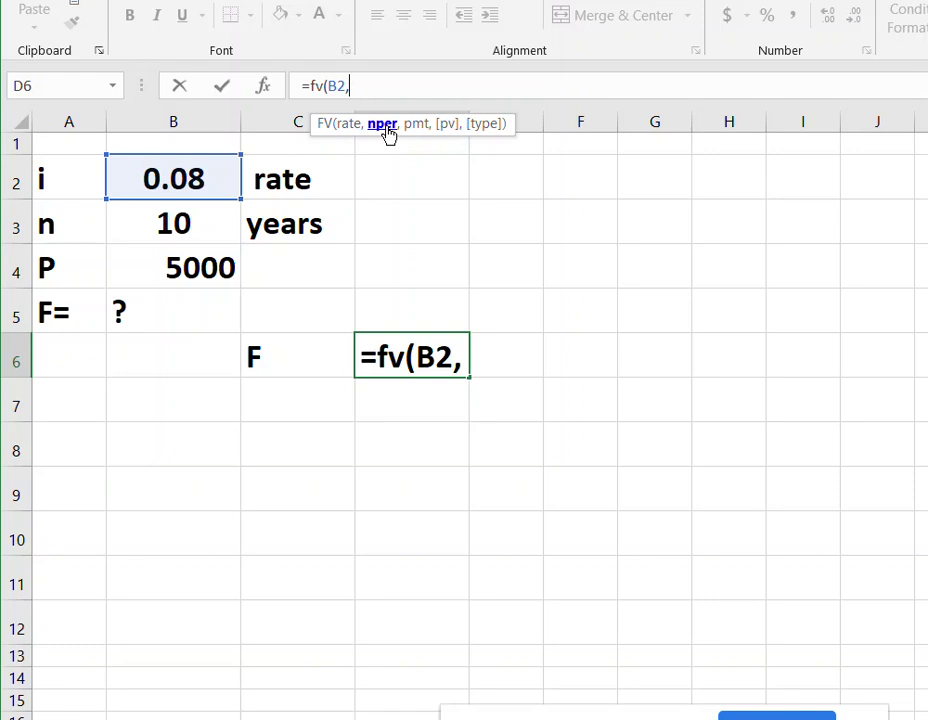
pyautogui.click(192, 226)
pyautogui.write(',')
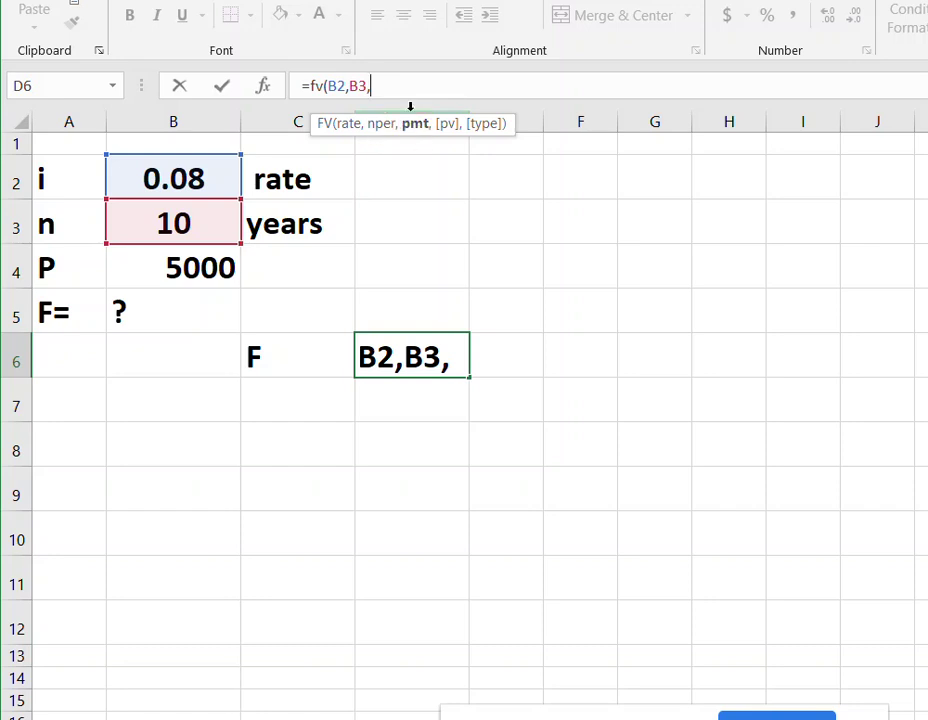
pyautogui.write(',')
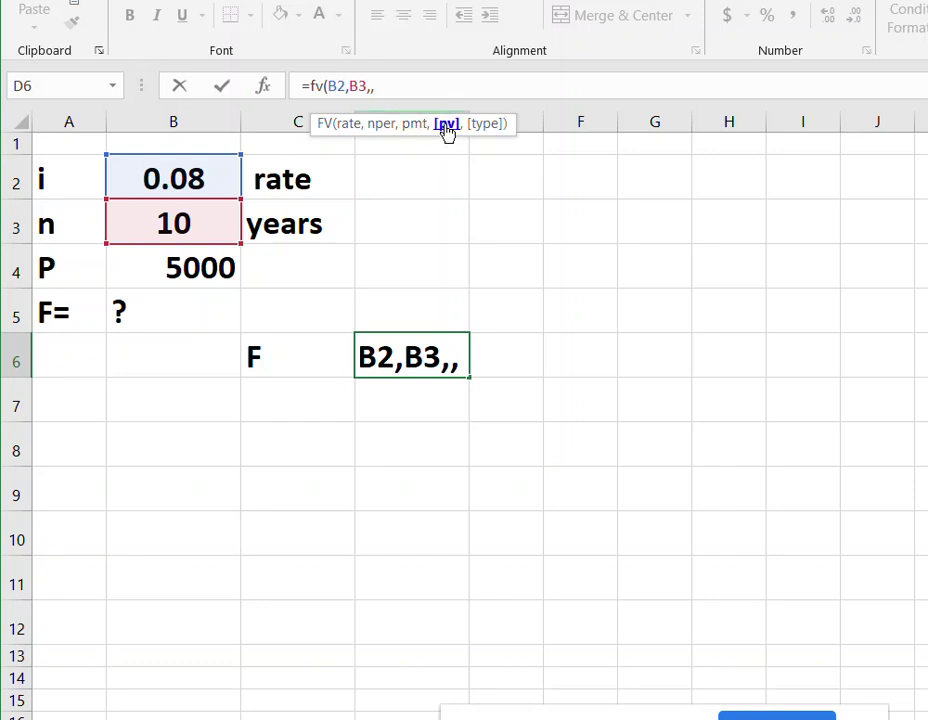
pyautogui.click(179, 268)
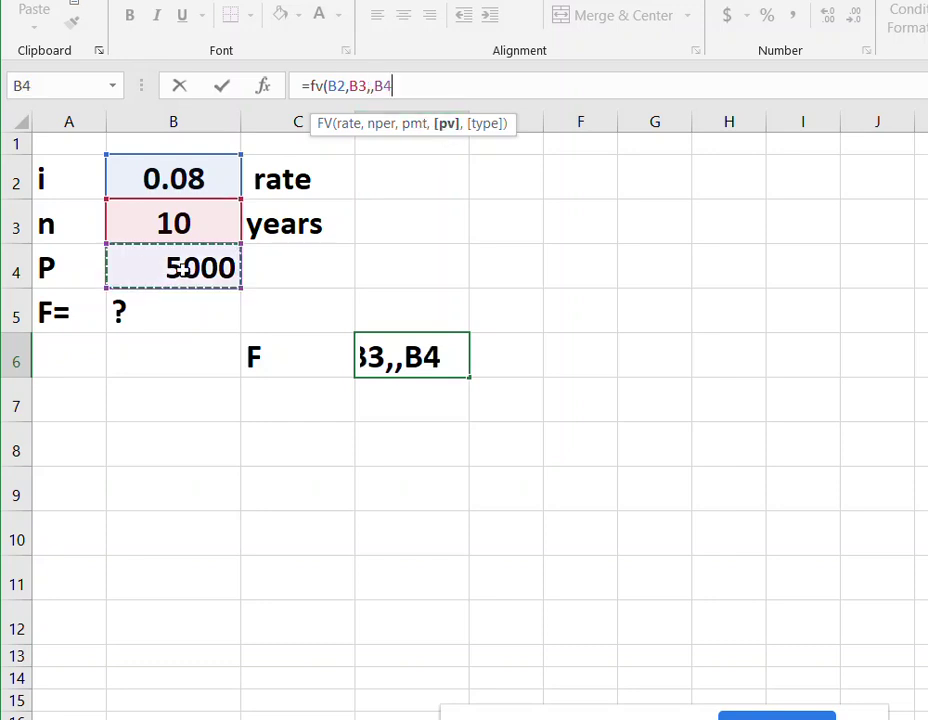
pyautogui.press('Return')
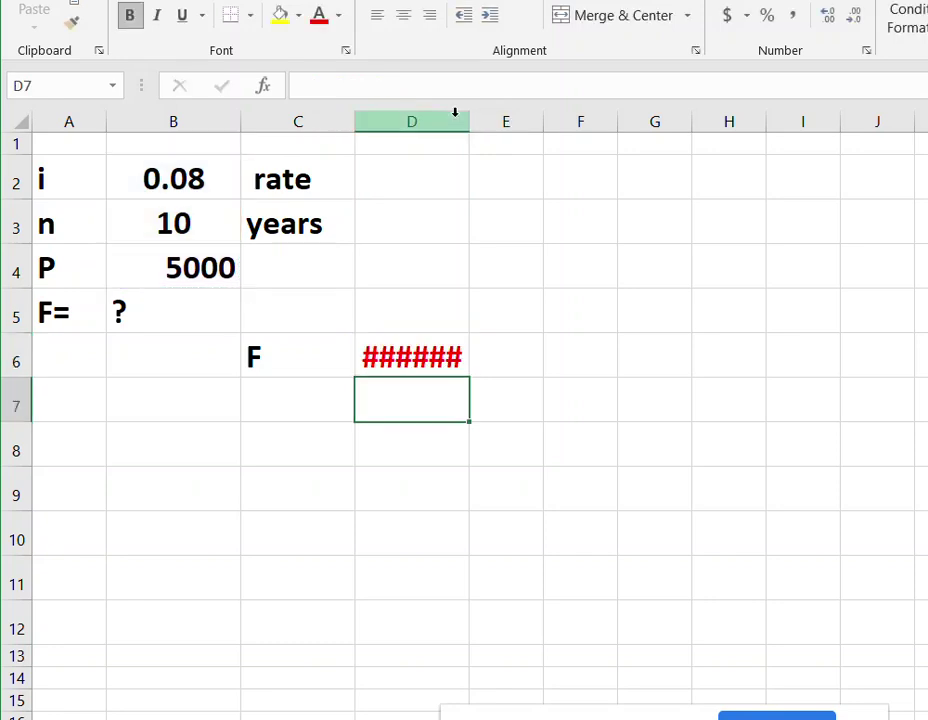
pyautogui.moveTo(470, 124); pyautogui.dragTo(590, 128)
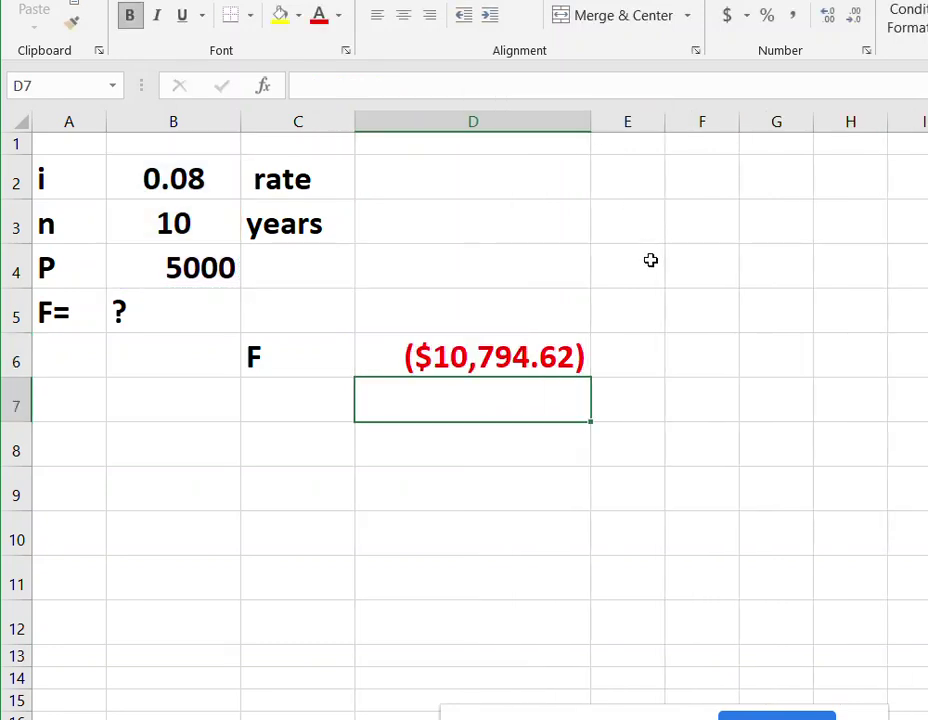
pyautogui.click(538, 360)
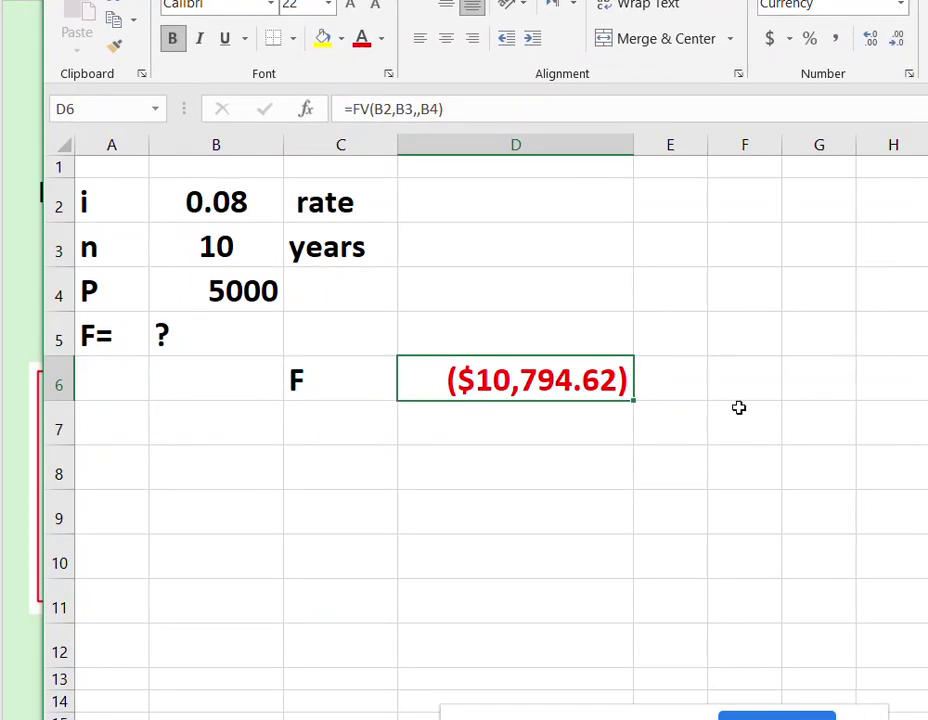
# Enter the label F in cell A9 for the known future value
pyautogui.click(227, 484)
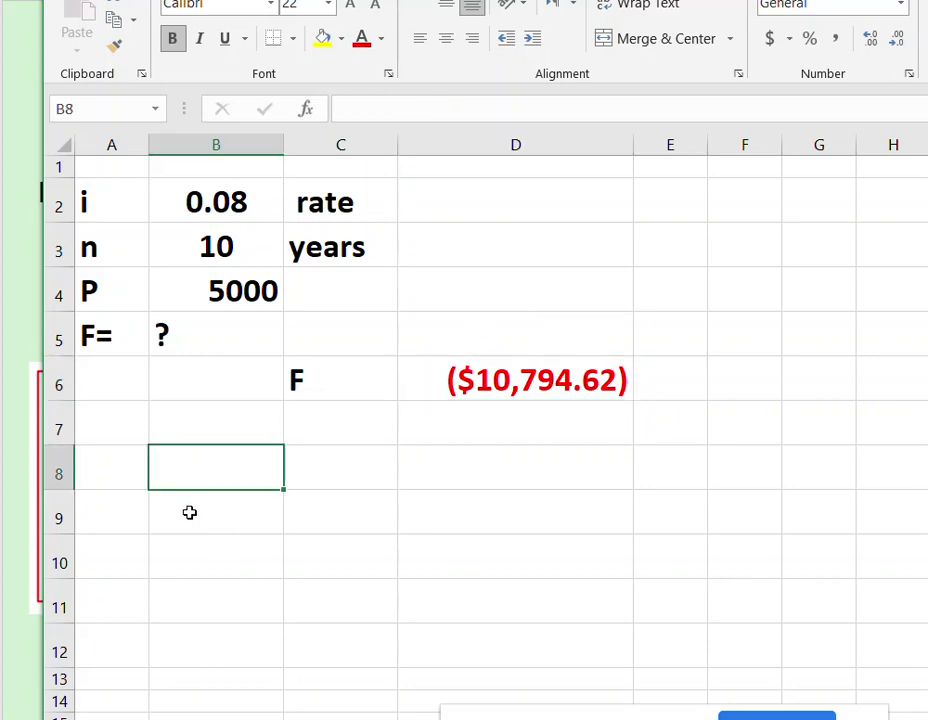
pyautogui.click(116, 468)
pyautogui.click(116, 530)
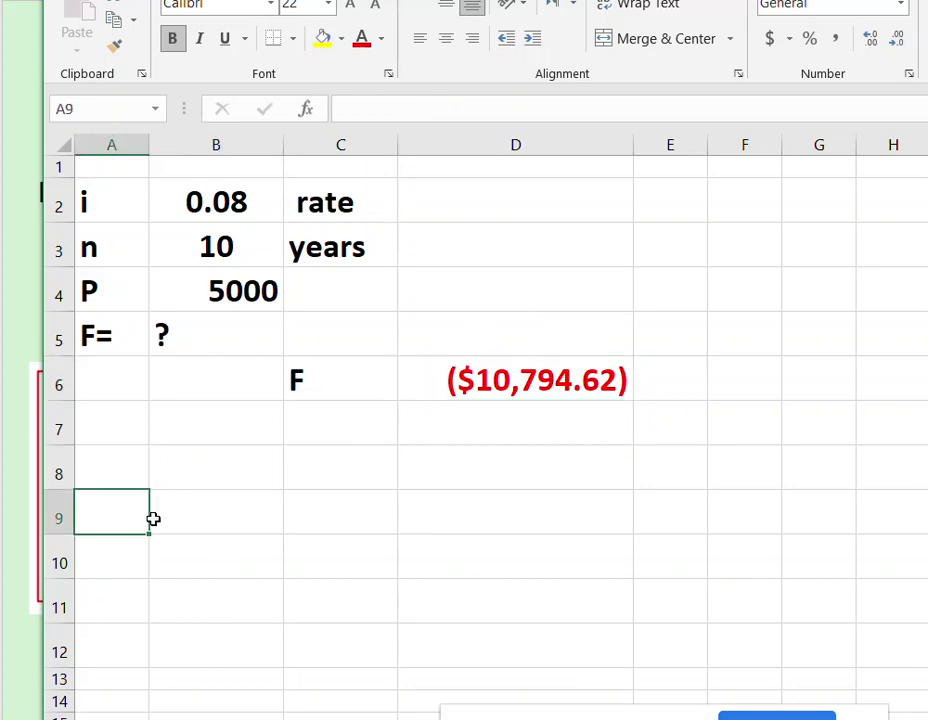
pyautogui.write('F')
pyautogui.click(199, 505)
# Copy the future value result from D6 into B9 as a plain value without its formula or currency format
pyautogui.click(482, 386)
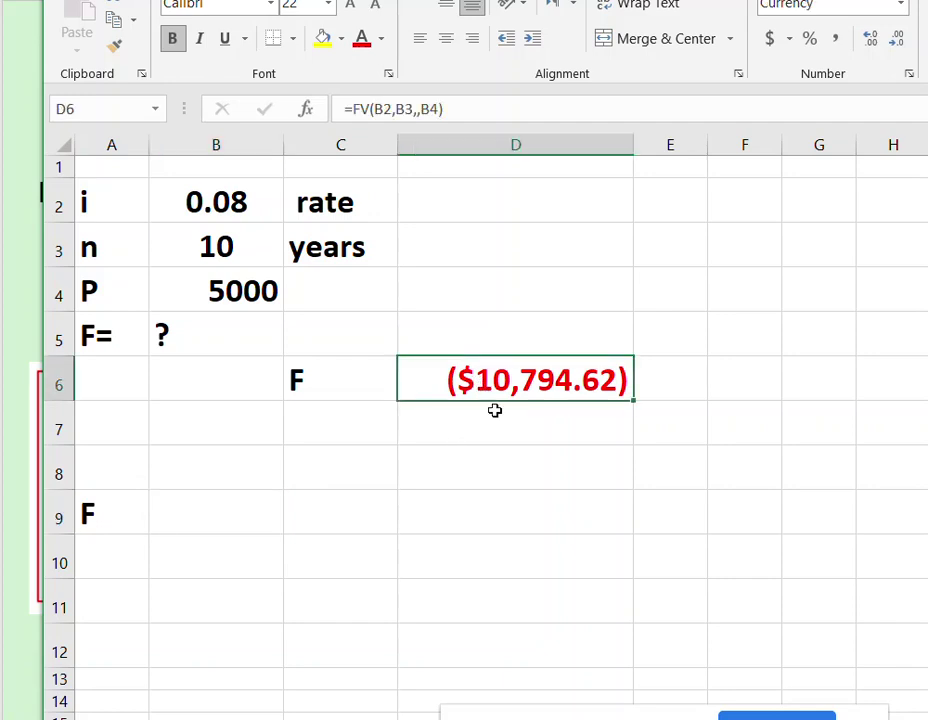
pyautogui.hotkey('ctrl', 'c')
pyautogui.click(199, 505)
pyautogui.hotkey('ctrl', 'v')
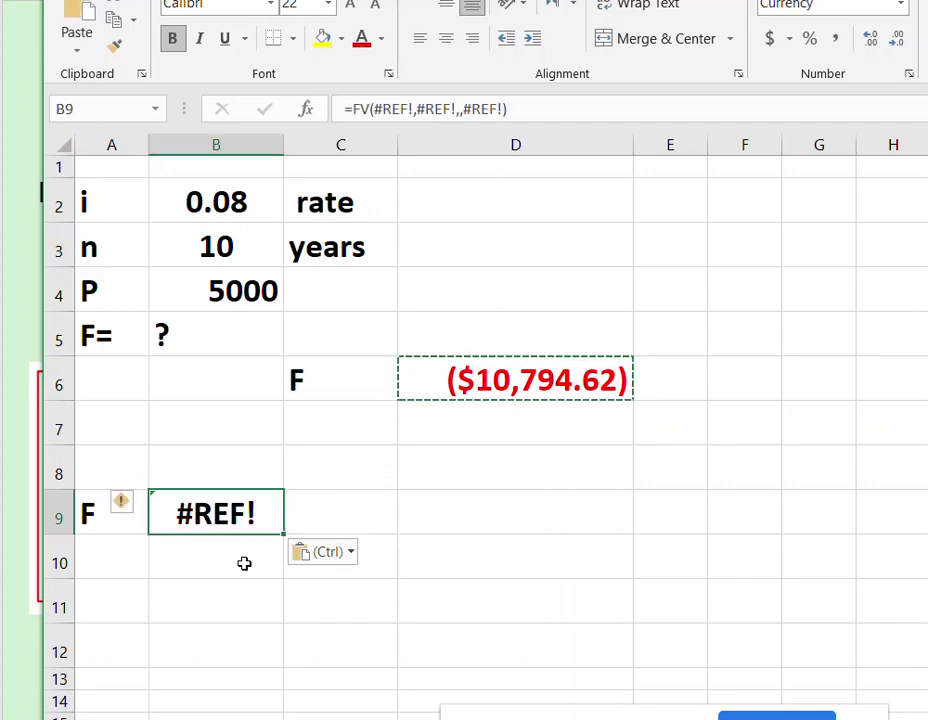
pyautogui.click(347, 553)
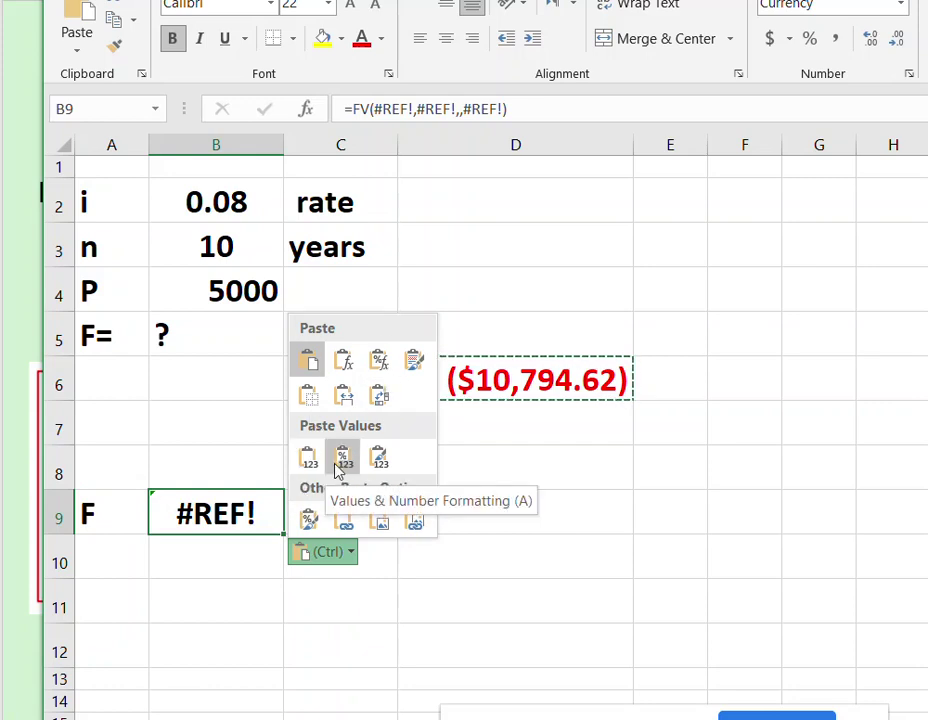
pyautogui.click(343, 458)
pyautogui.click(337, 519)
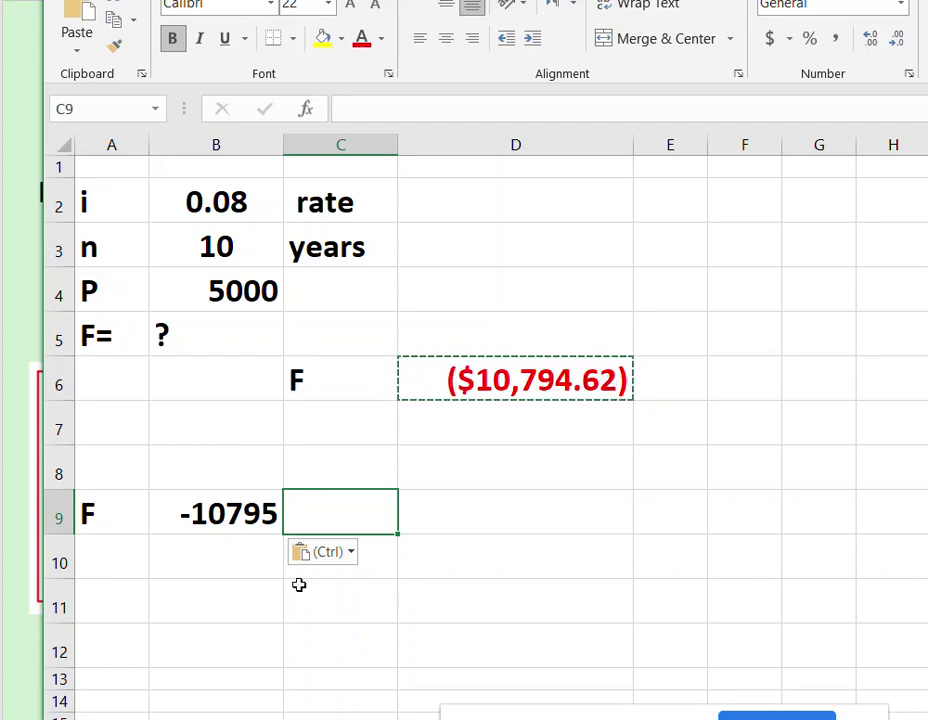
pyautogui.press('Escape')
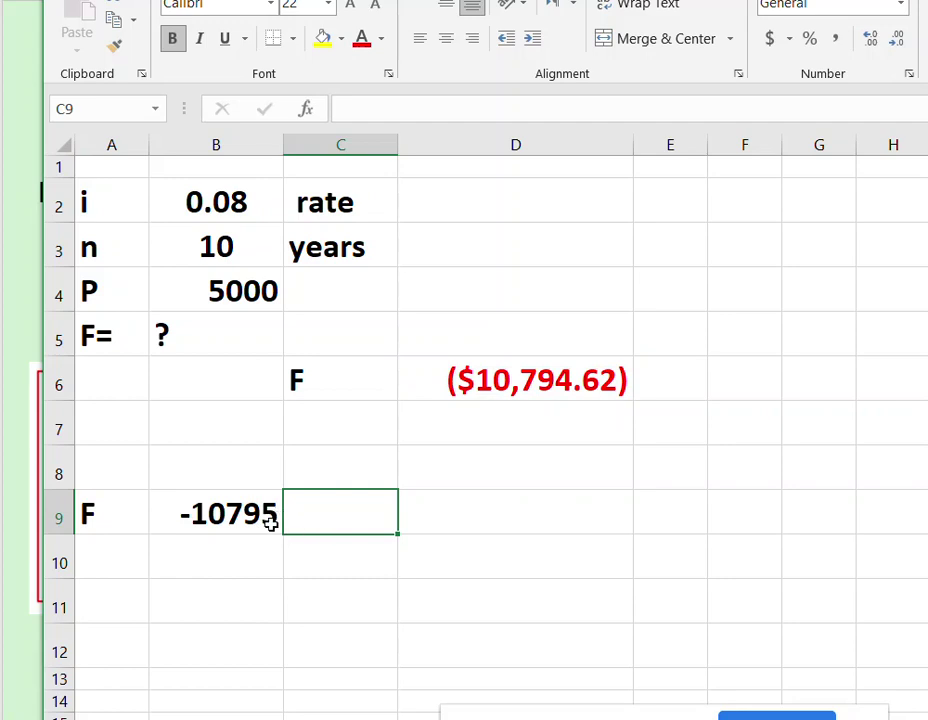
pyautogui.click(258, 516)
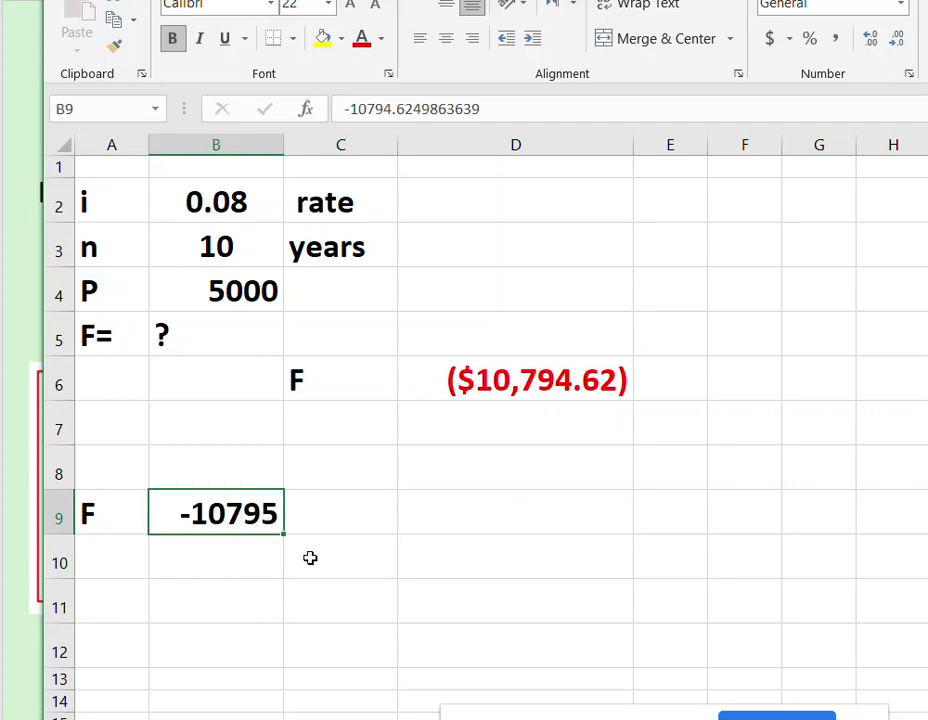
# Enter the label P in A10 with ??? in B10 as the unknown, and the result label P in C11
pyautogui.click(114, 551)
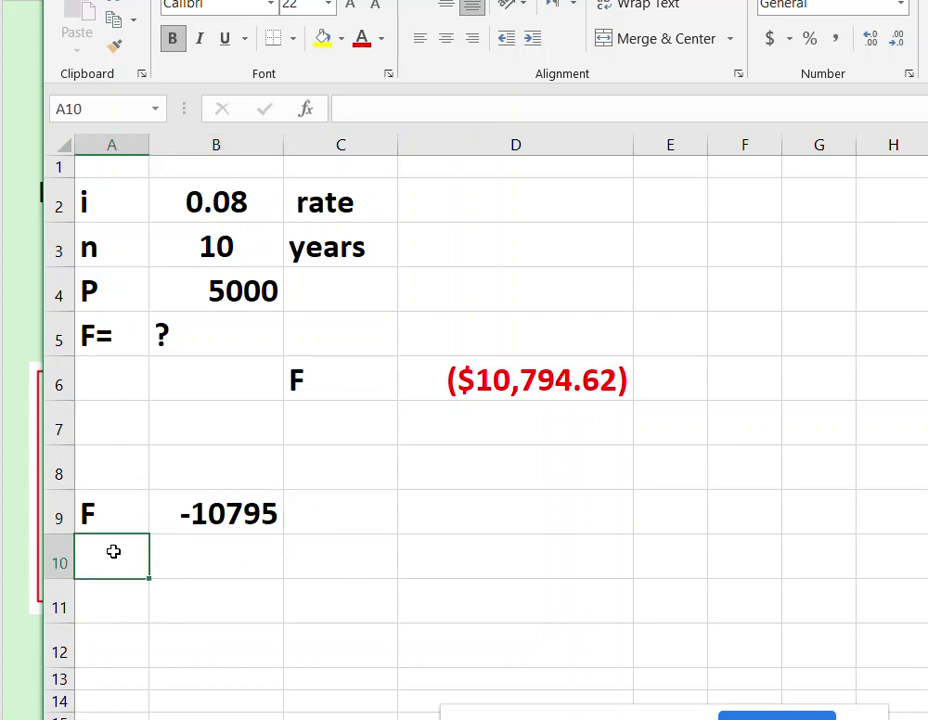
pyautogui.click(220, 522)
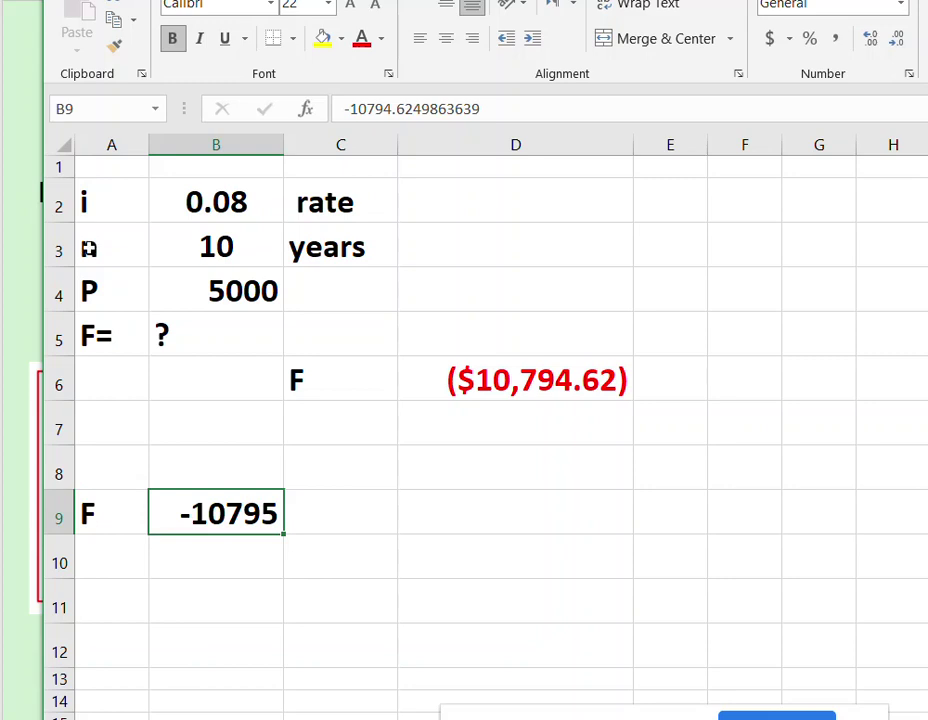
pyautogui.click(120, 555)
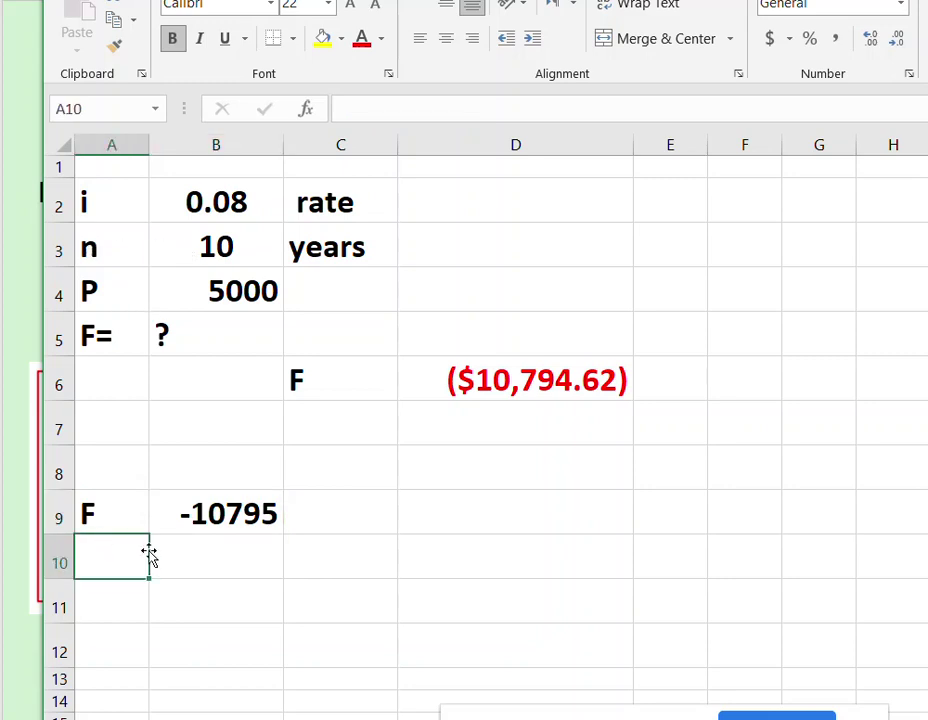
pyautogui.write('P')
pyautogui.click(184, 548)
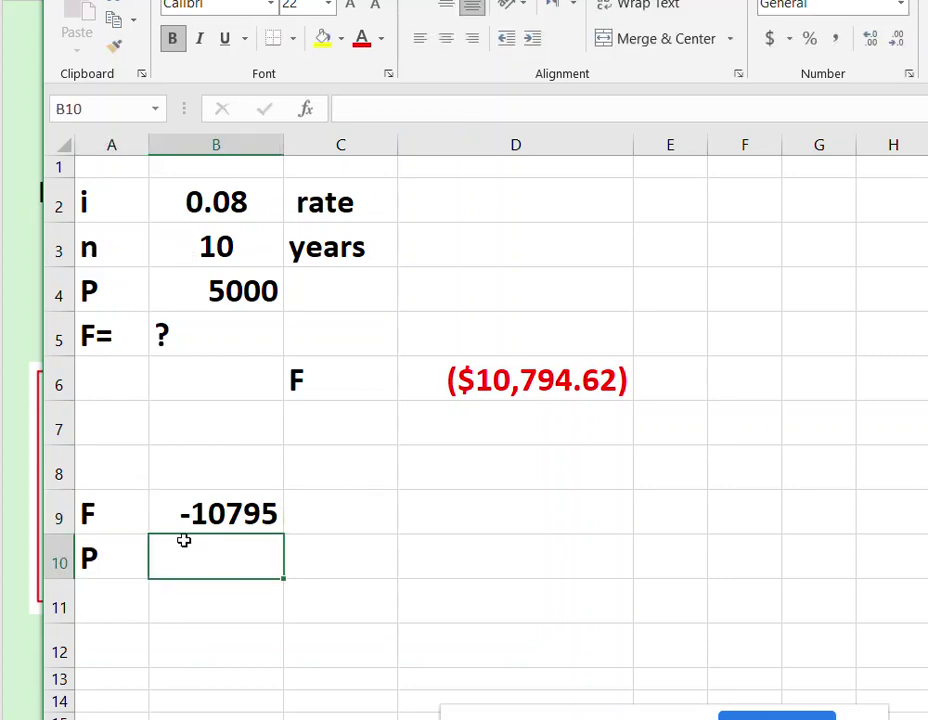
pyautogui.write('???')
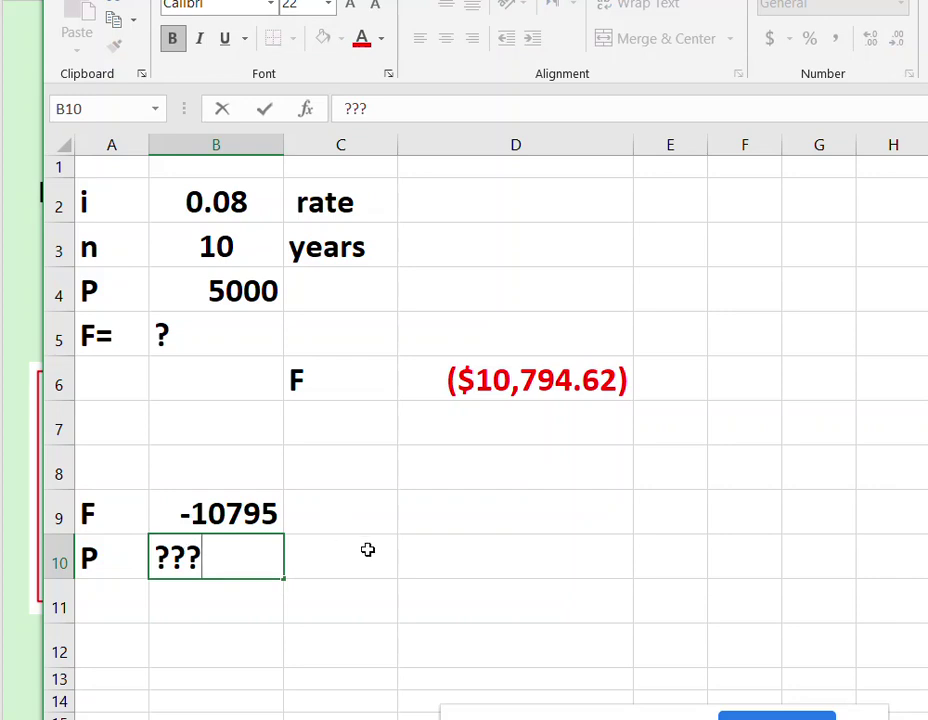
pyautogui.click(388, 600)
pyautogui.write('P')
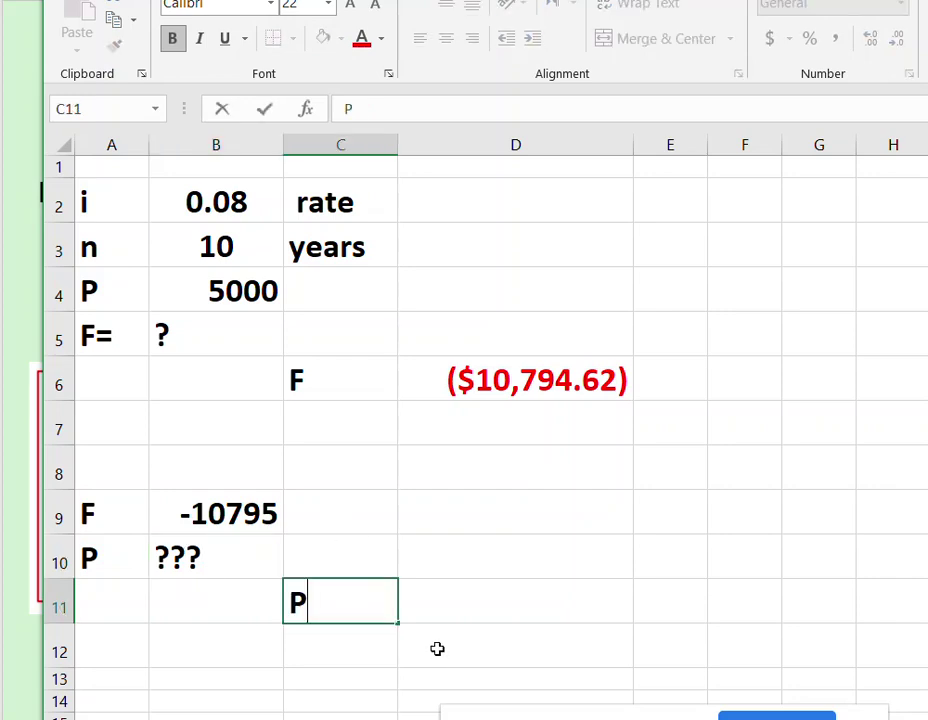
# Calculate the present value in D11 with the PV function, using rate B2, periods B3, an empty payment and future value B9
pyautogui.click(503, 619)
pyautogui.click(381, 113)
pyautogui.write('=')
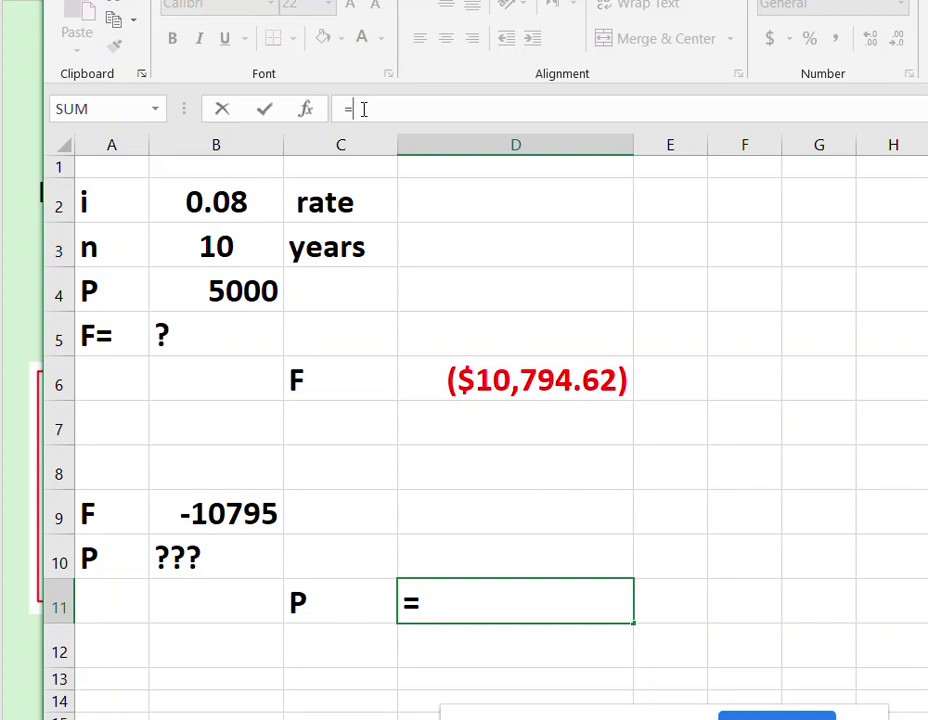
pyautogui.write('P')
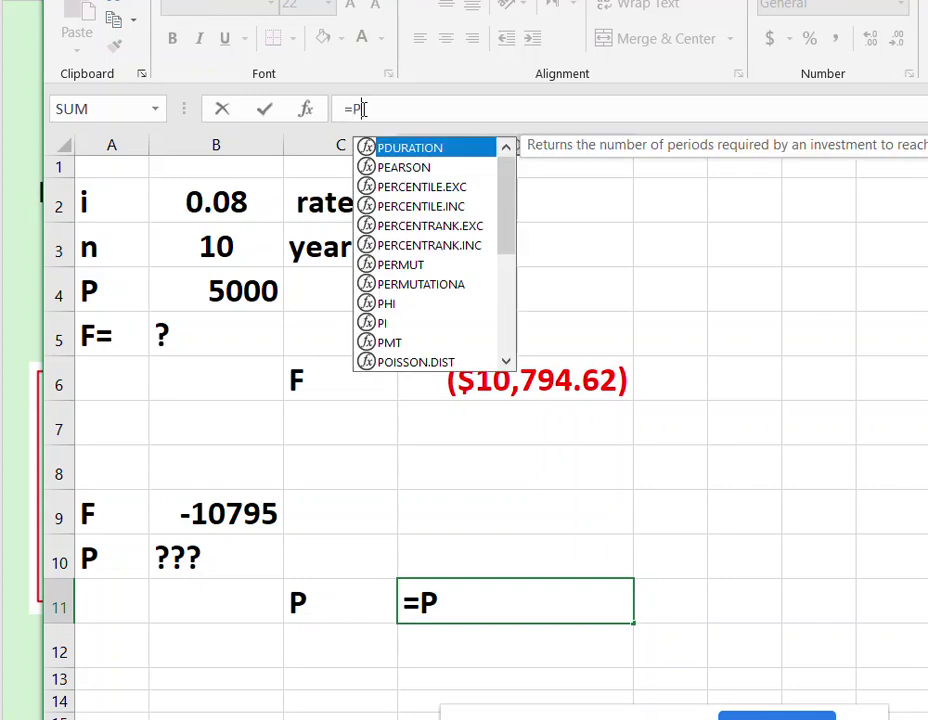
pyautogui.write('V')
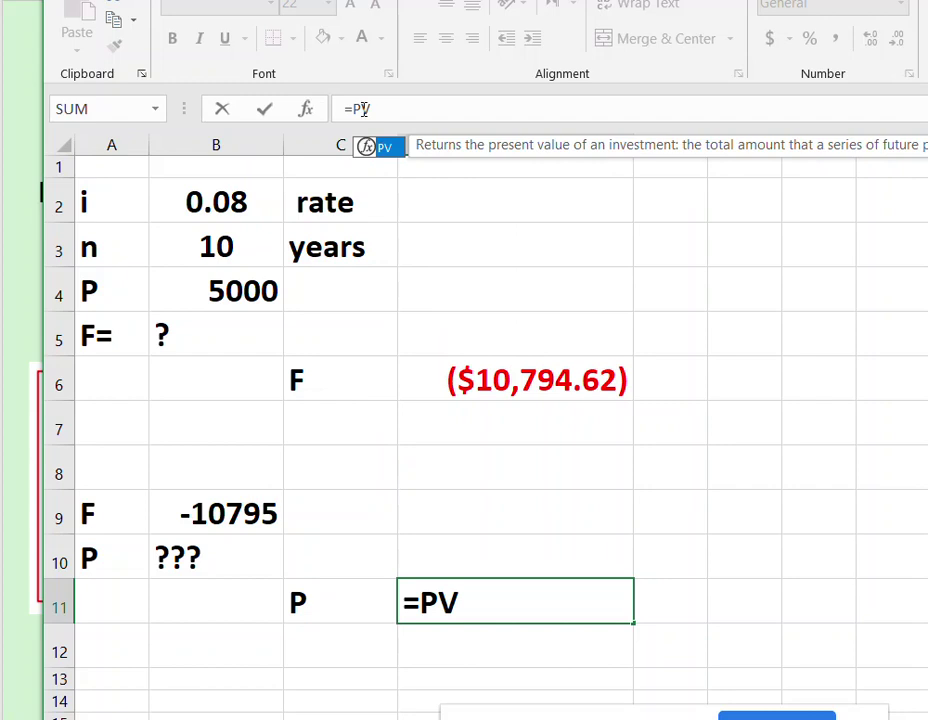
pyautogui.write('(')
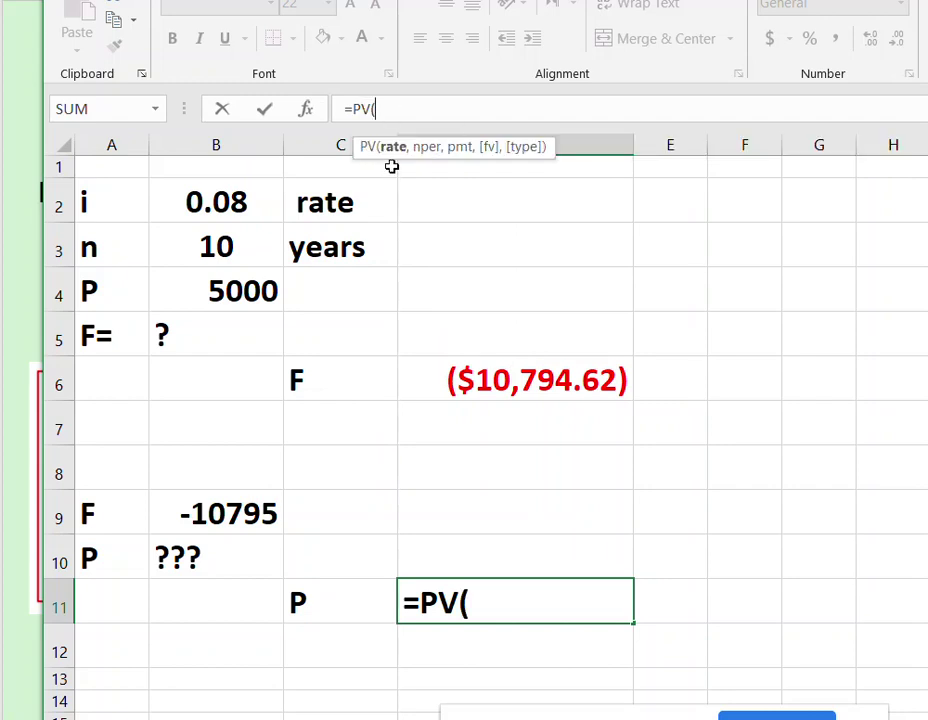
pyautogui.click(218, 202)
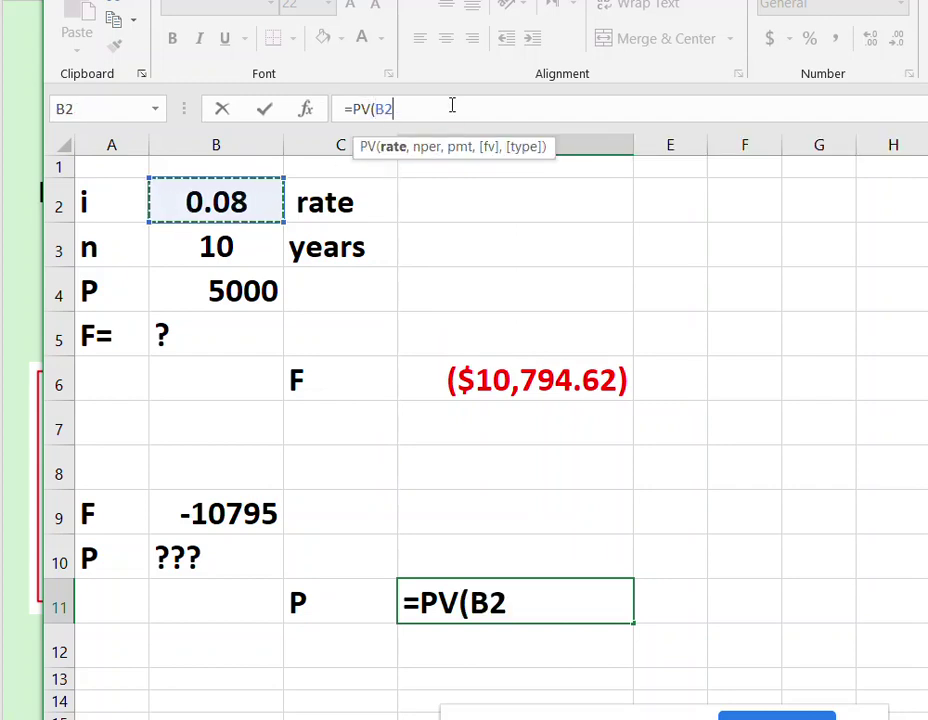
pyautogui.write(',')
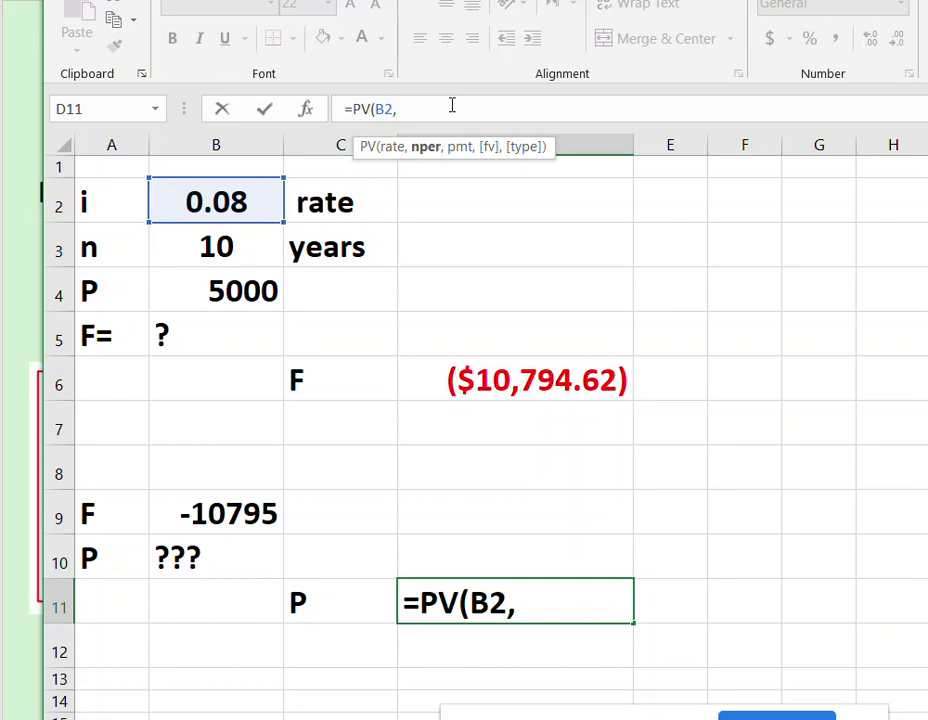
pyautogui.click(210, 250)
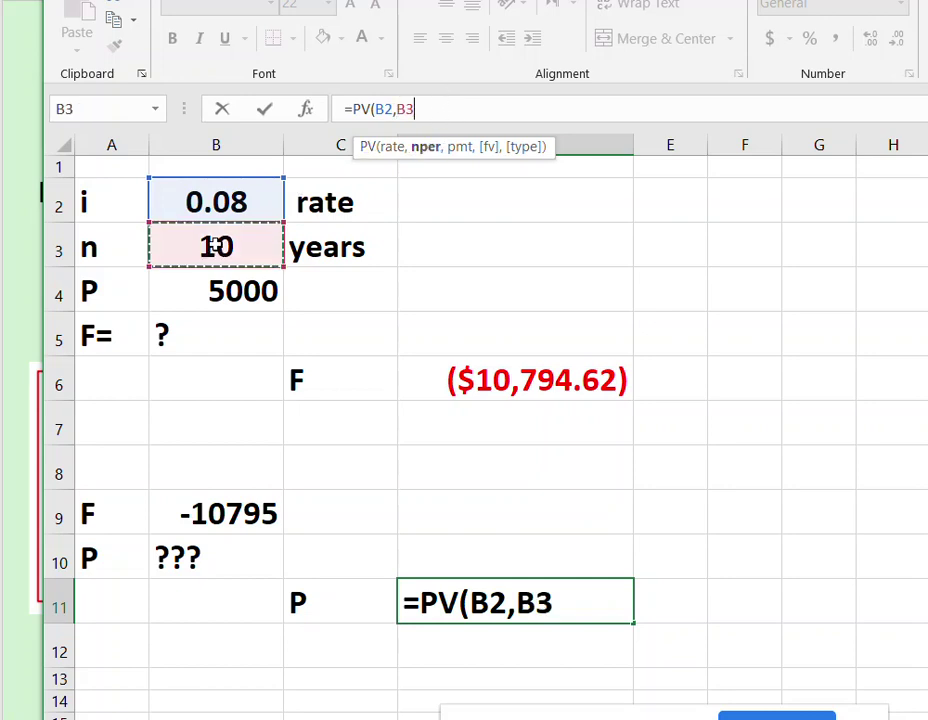
pyautogui.write(',')
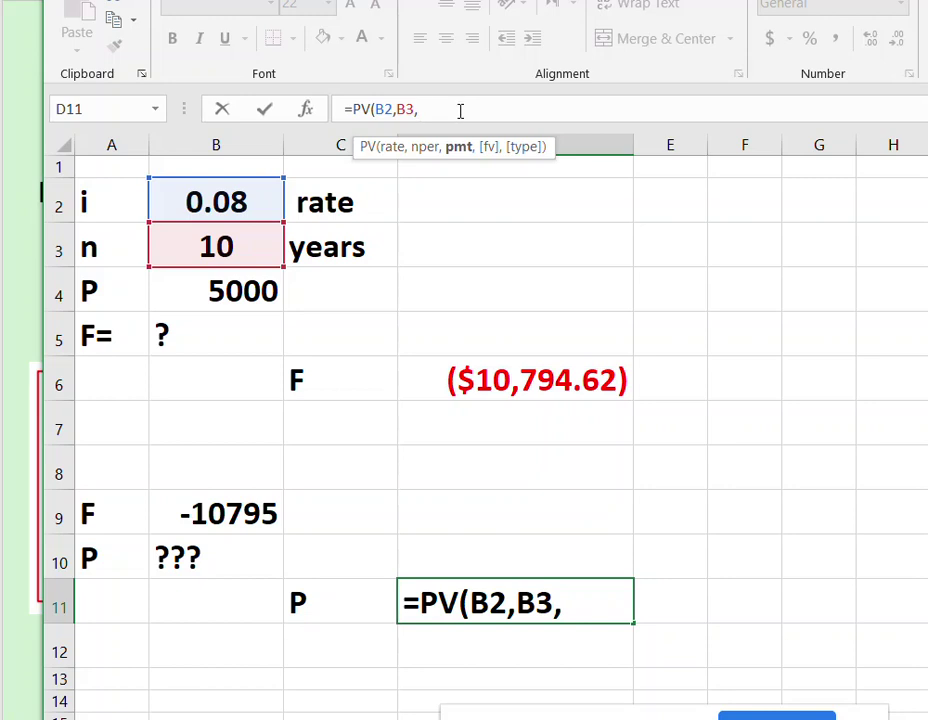
pyautogui.write(',')
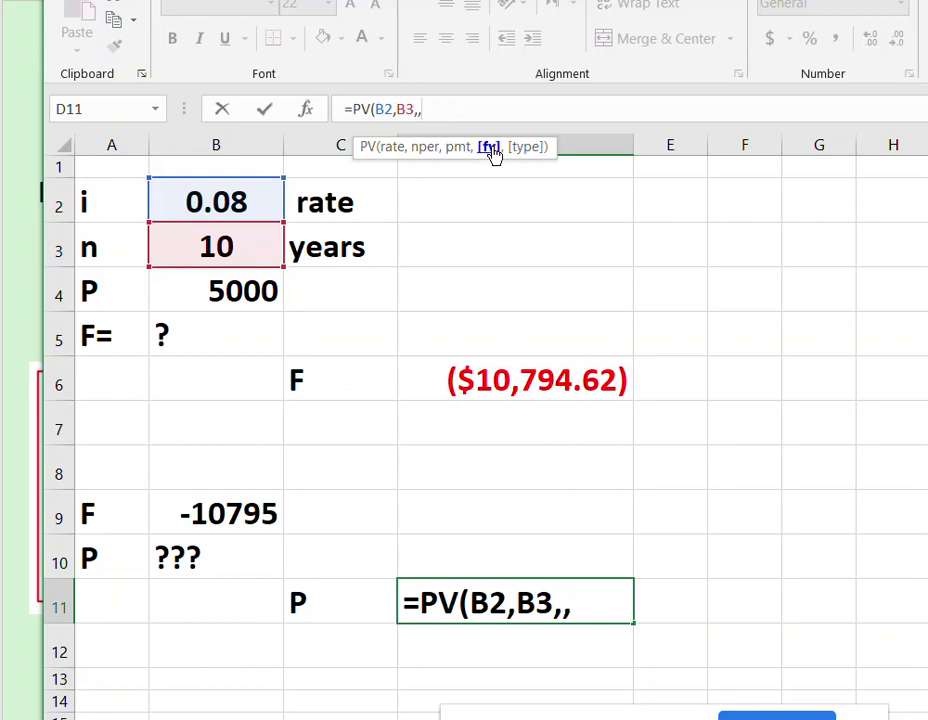
pyautogui.click(217, 513)
pyautogui.press('Return')
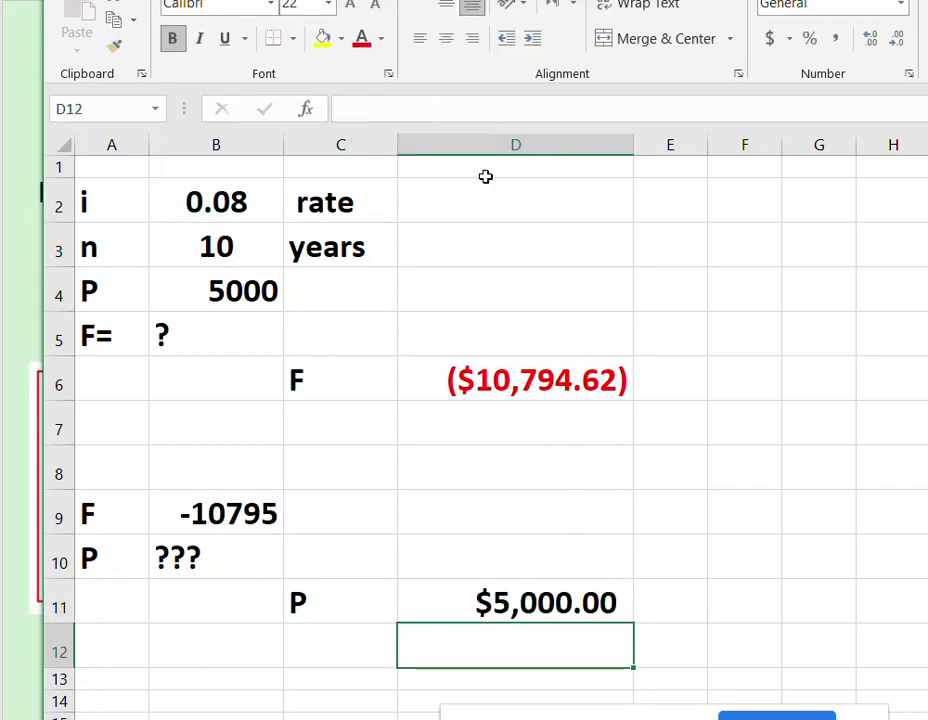
pyautogui.click(600, 602)
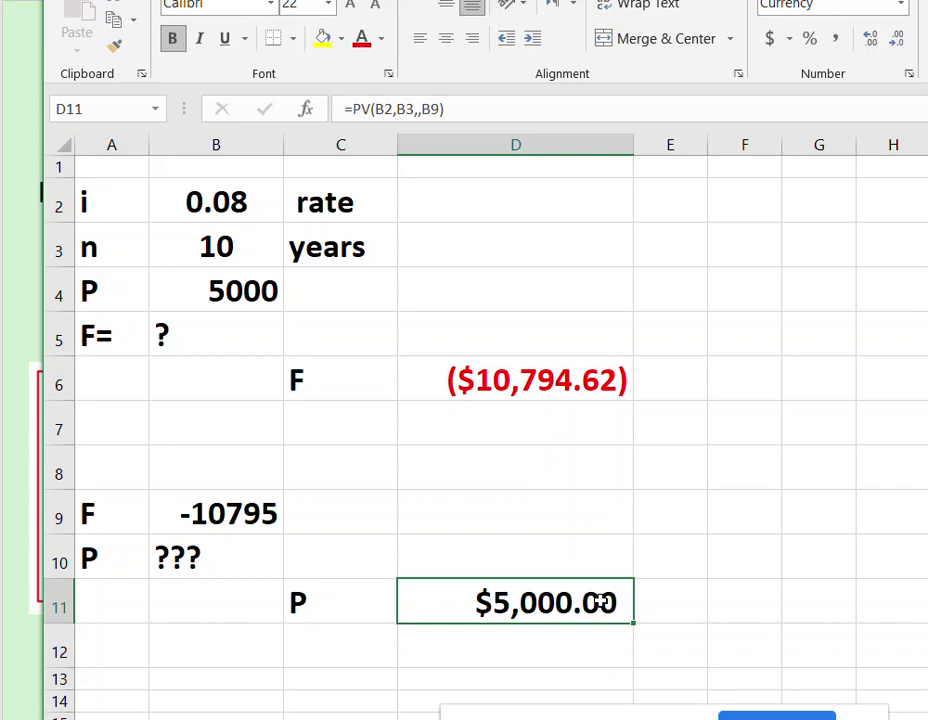
pyautogui.click(104, 284)
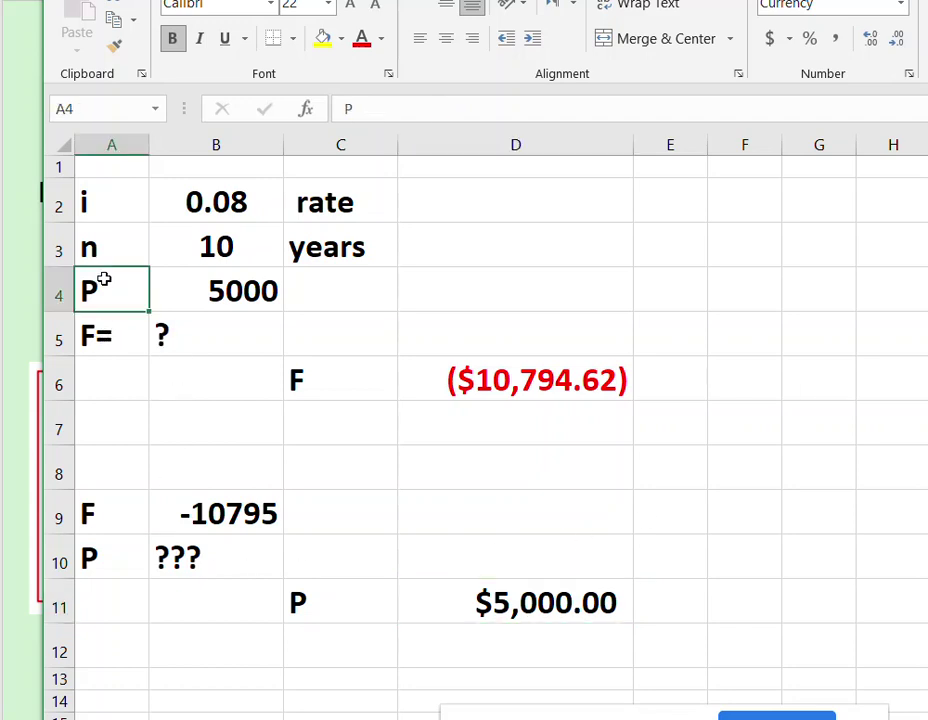
pyautogui.click(92, 559)
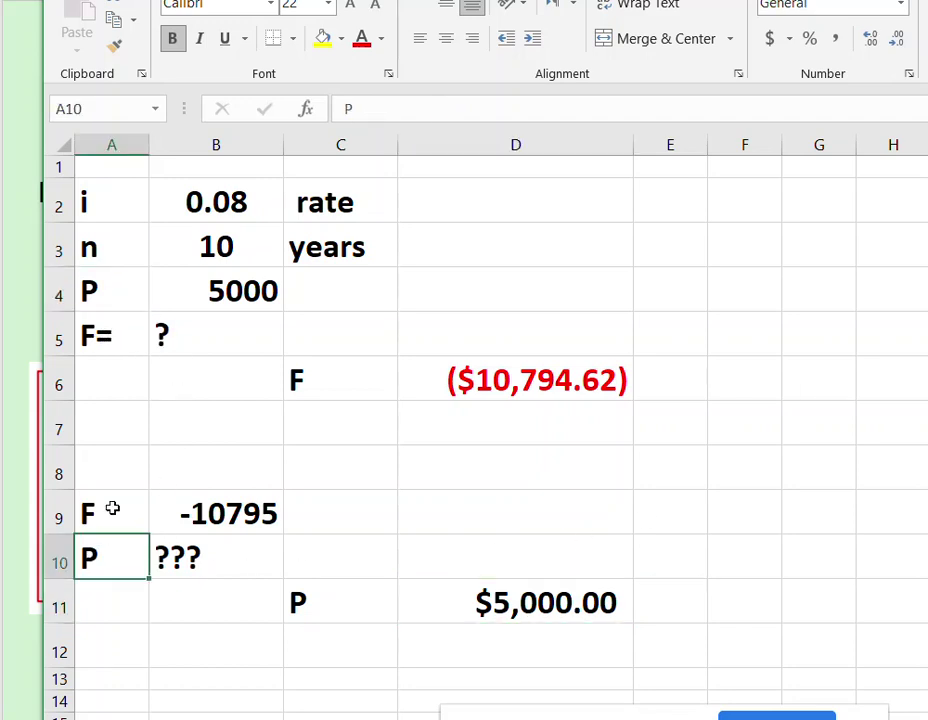